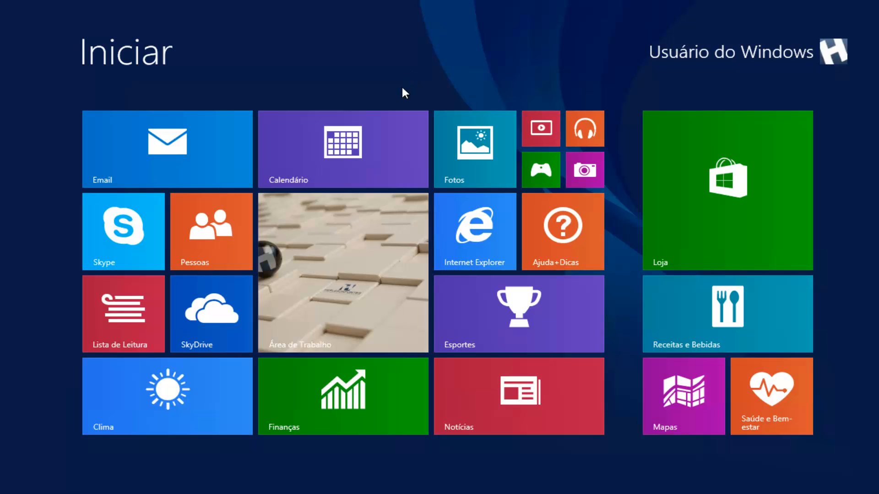
Open Internet Explorer from the desktop and go to the Visual Studio website
{"action": "left_click", "coordinate": [343, 243]}
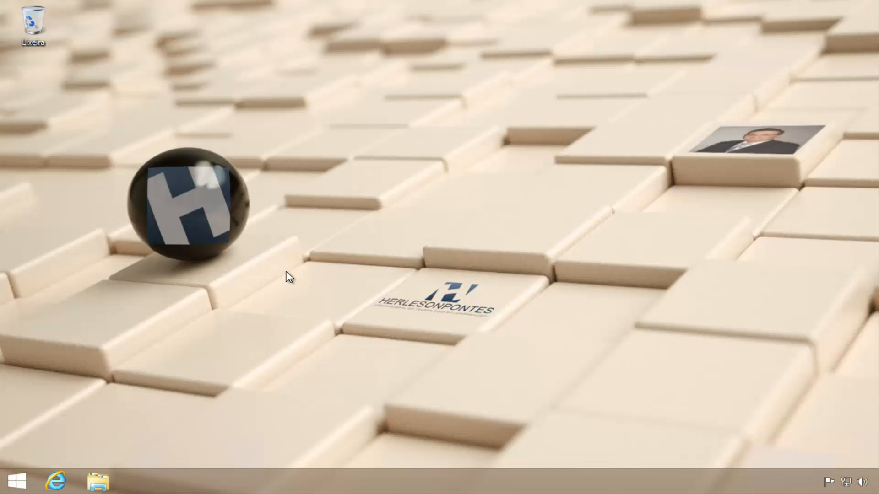
{"action": "left_click", "coordinate": [55, 481]}
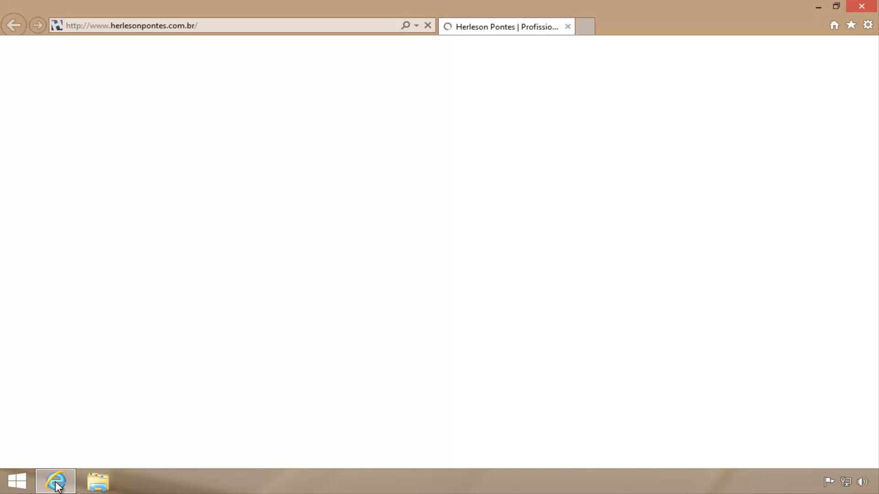
{"action": "left_click", "coordinate": [224, 26]}
{"action": "type", "text": "vi"}
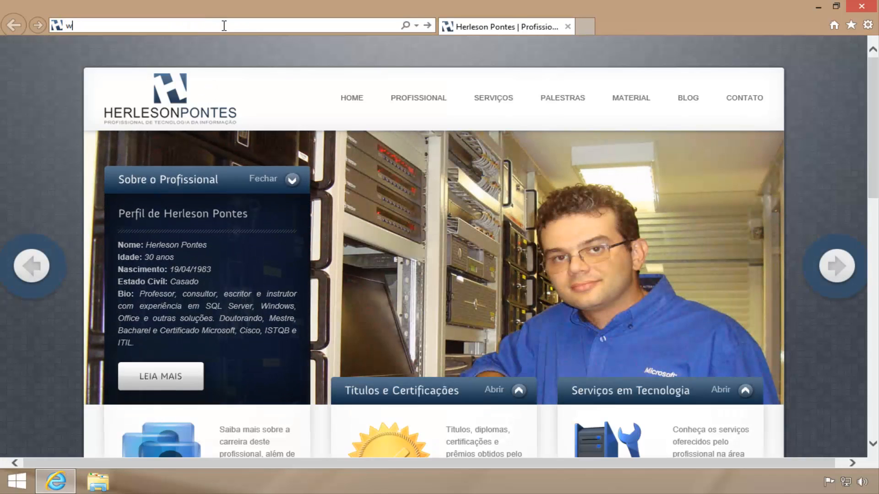
{"action": "type", "text": "sualstudio.com/"}
{"action": "key", "text": "Down"}
{"action": "key", "text": "Return"}
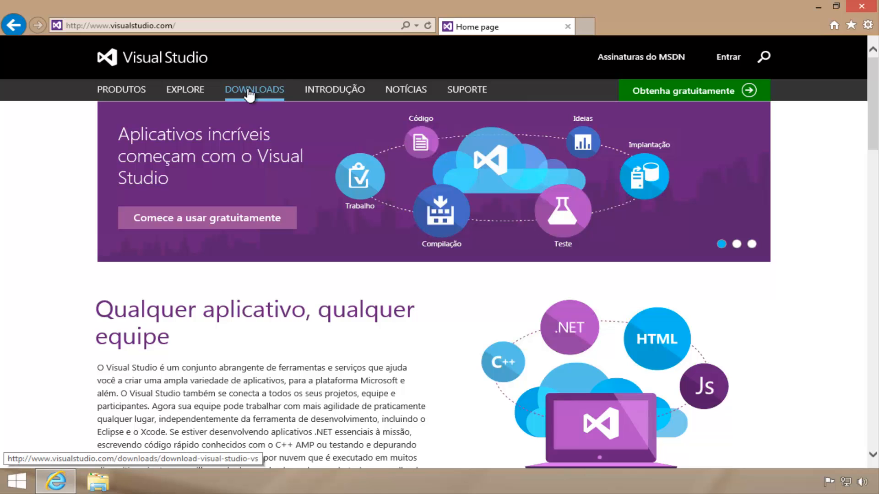
Go to the site's downloads page and expand Visual Studio Express 2013 para Windows Desktop in the Express section
{"action": "left_click", "coordinate": [249, 95]}
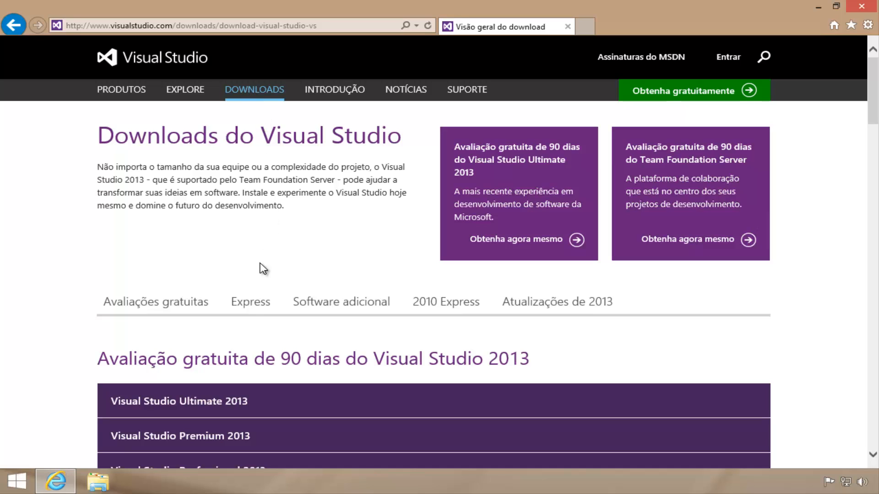
{"action": "left_click", "coordinate": [252, 308]}
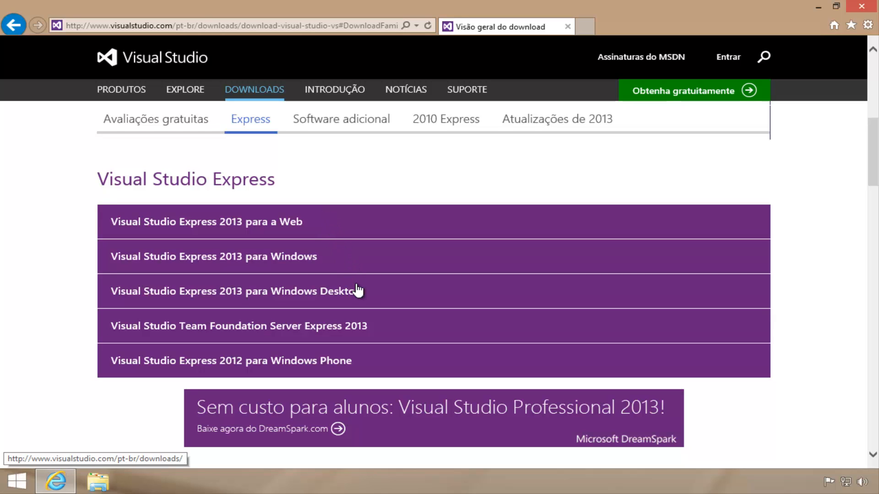
{"action": "left_click", "coordinate": [366, 295]}
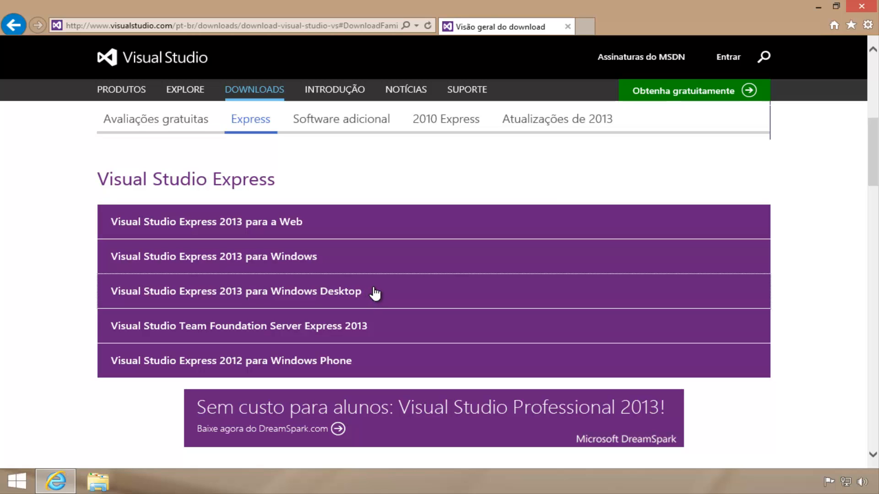
{"action": "left_click", "coordinate": [359, 296]}
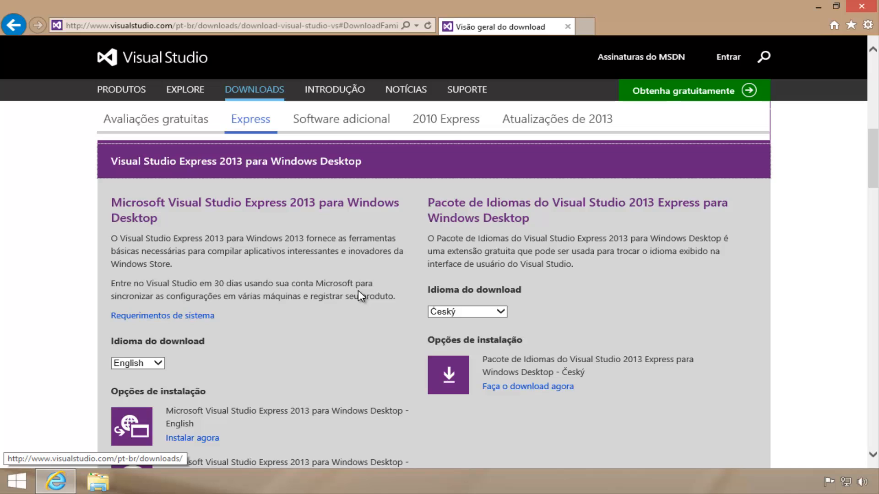
{"action": "scroll", "coordinate": [358, 291], "scroll_direction": "down", "scroll_amount": 3}
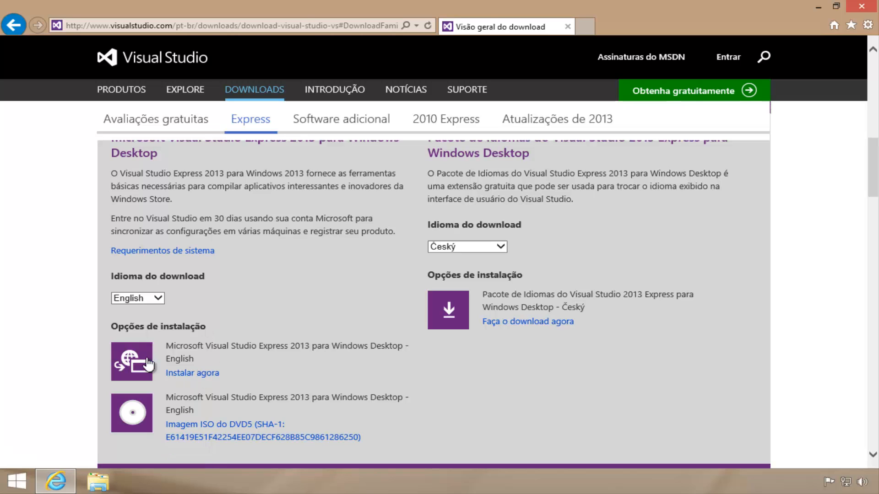
Choose the English install-now option and sign in to the Microsoft account with the e-mail address and account password
{"action": "left_click", "coordinate": [198, 372]}
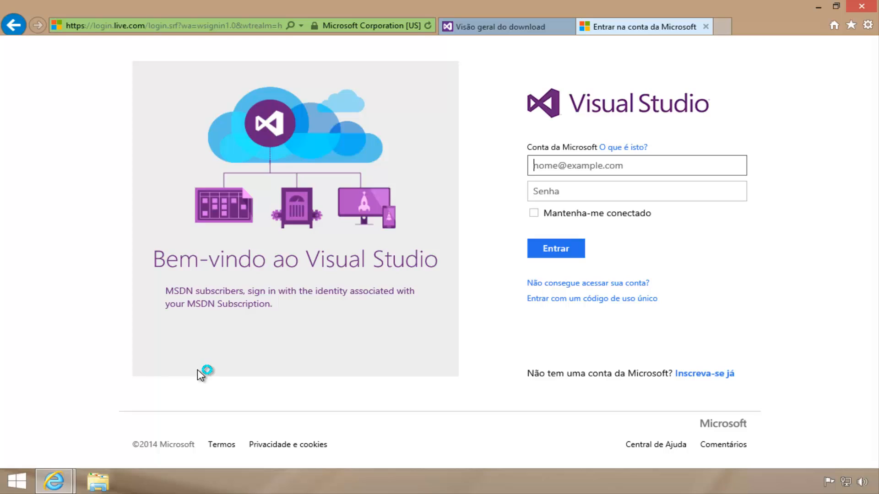
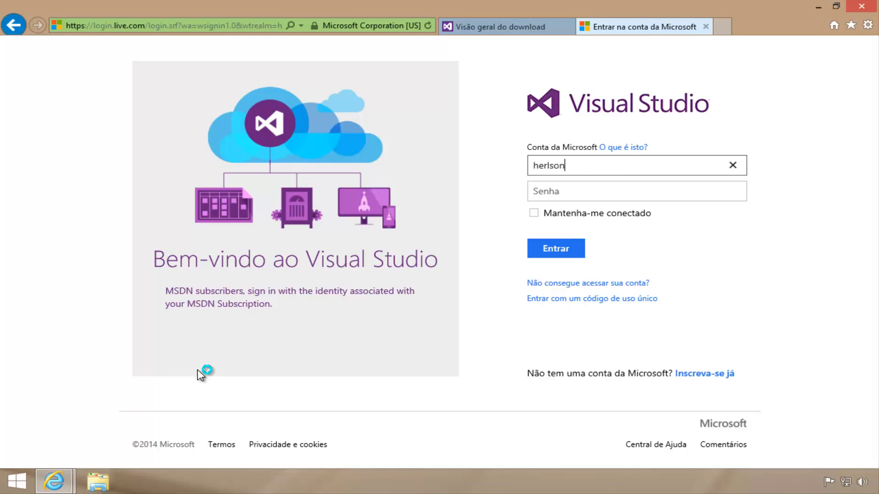
{"action": "key", "text": "Tab"}
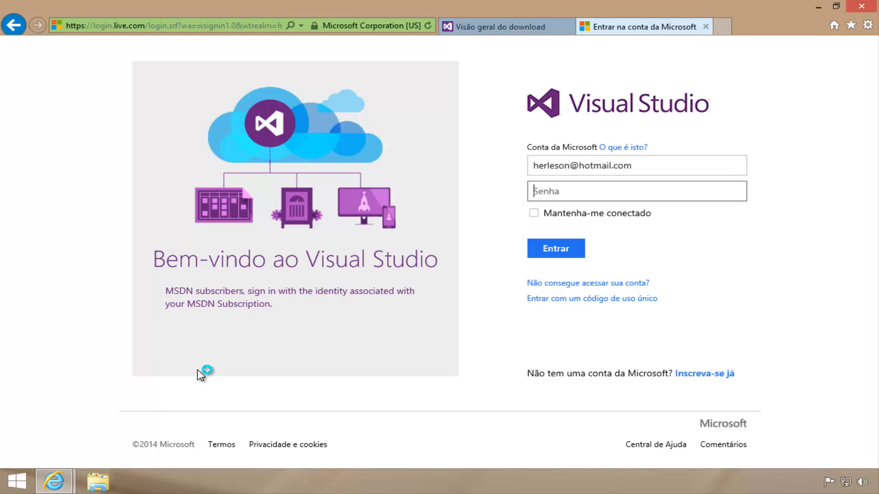
{"action": "type", "text": "********"}
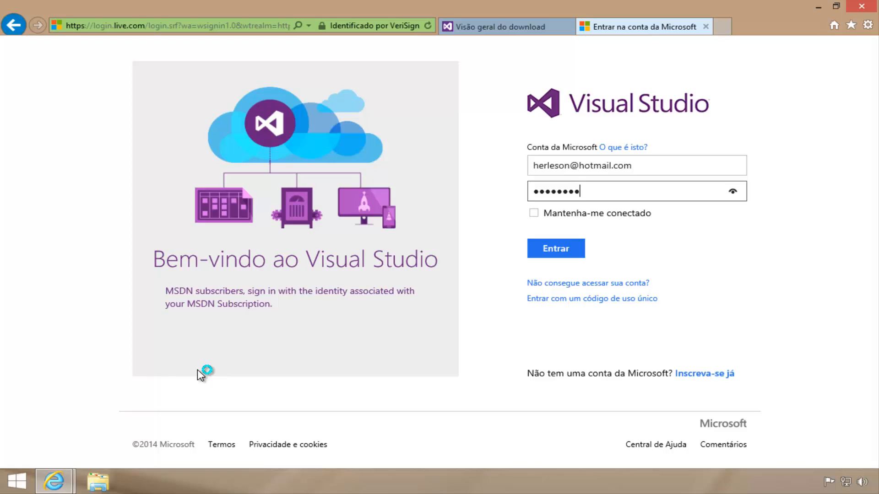
{"action": "type", "text": "*****"}
{"action": "key", "text": "Return"}
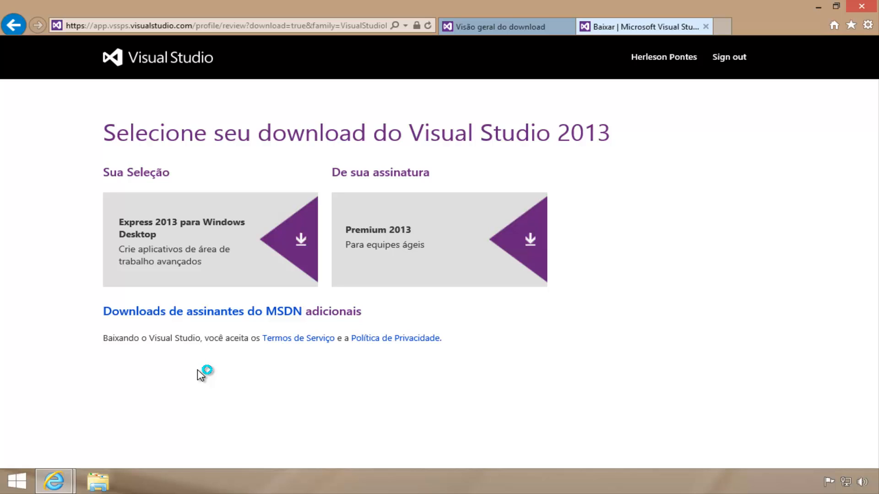
{"action": "left_click", "coordinate": [196, 235]}
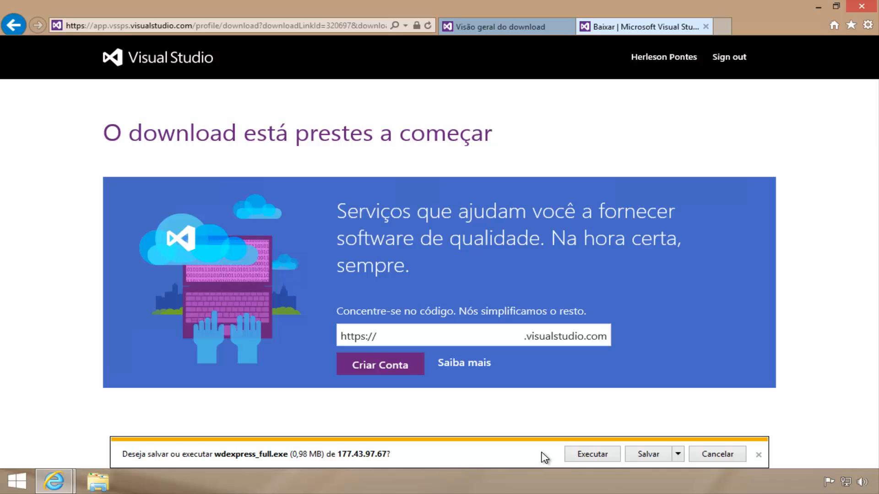
{"action": "left_click", "coordinate": [580, 456]}
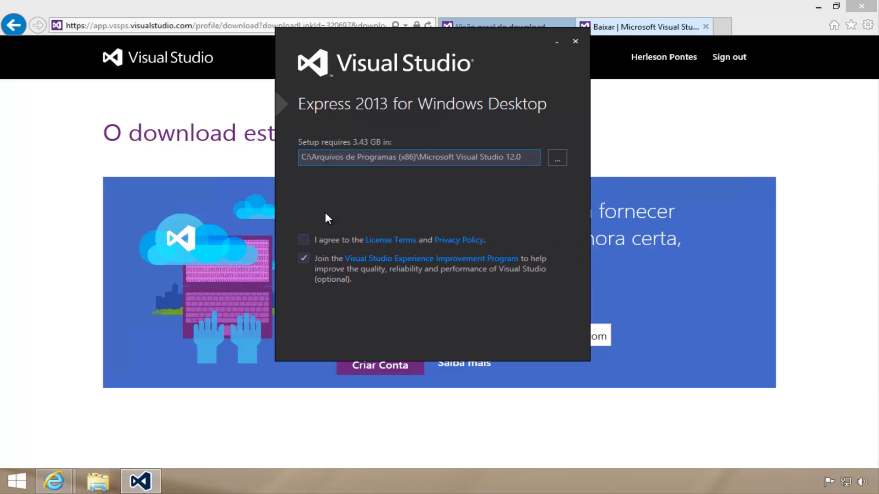
{"action": "left_click", "coordinate": [307, 238]}
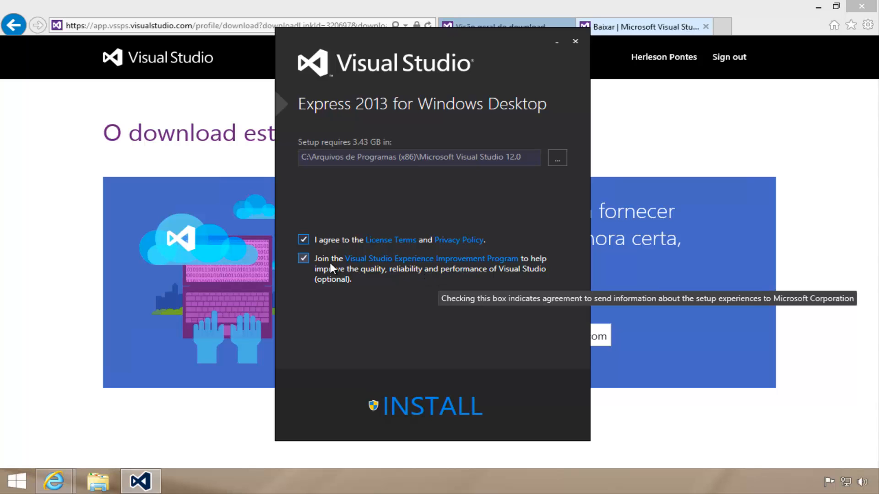
{"action": "left_click", "coordinate": [304, 258]}
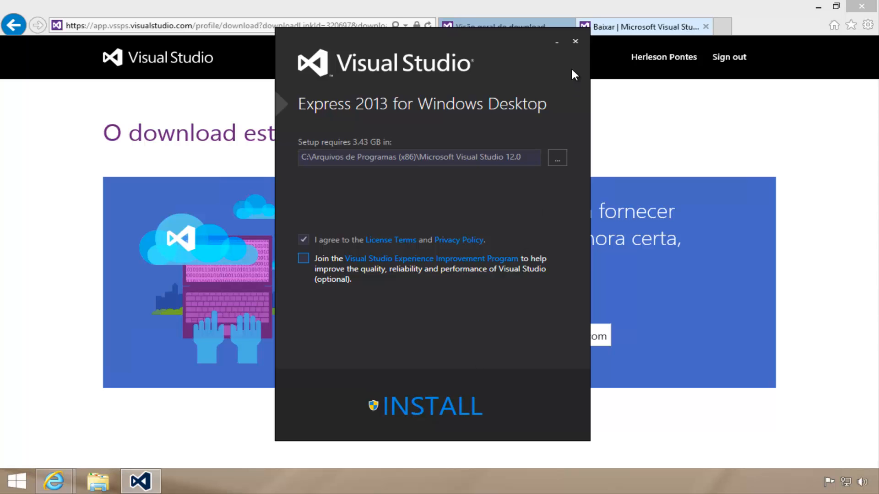
{"action": "left_click", "coordinate": [575, 41]}
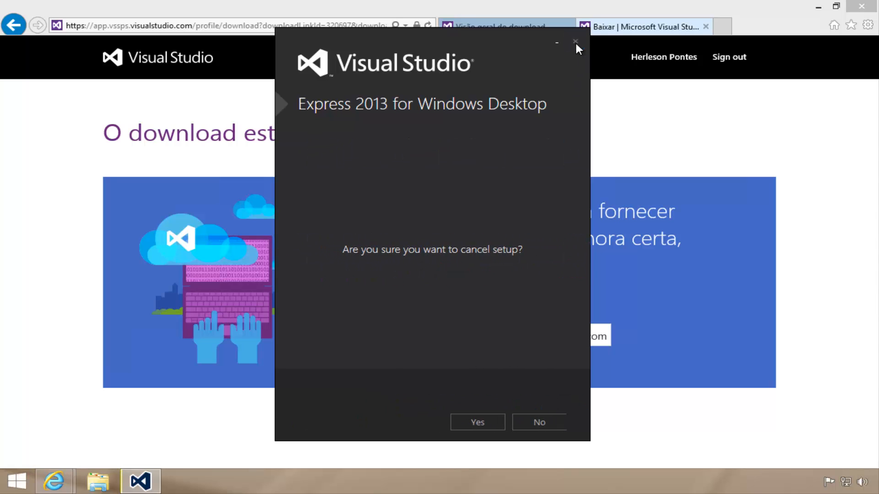
{"action": "left_click", "coordinate": [486, 429]}
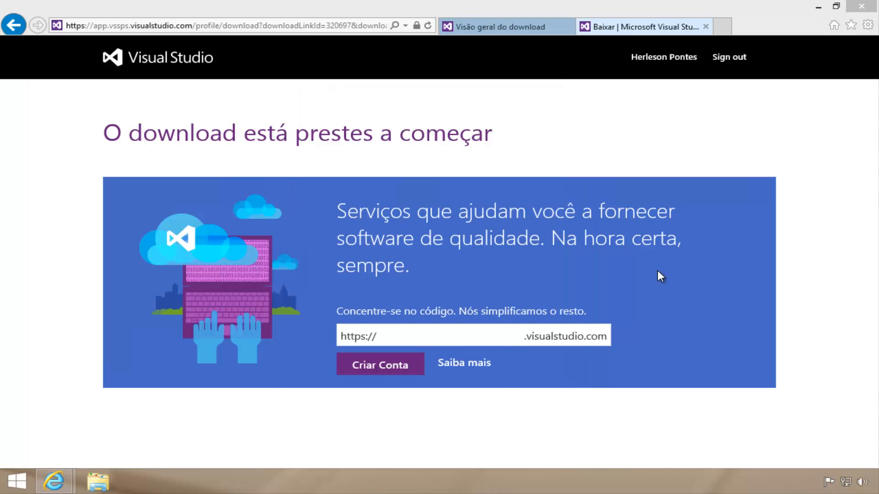
Minimize the browser, switch to the Downloads folder in File Explorer and mount the VS2013_RTM_DskExp_ENU disc image
{"action": "left_click", "coordinate": [819, 7]}
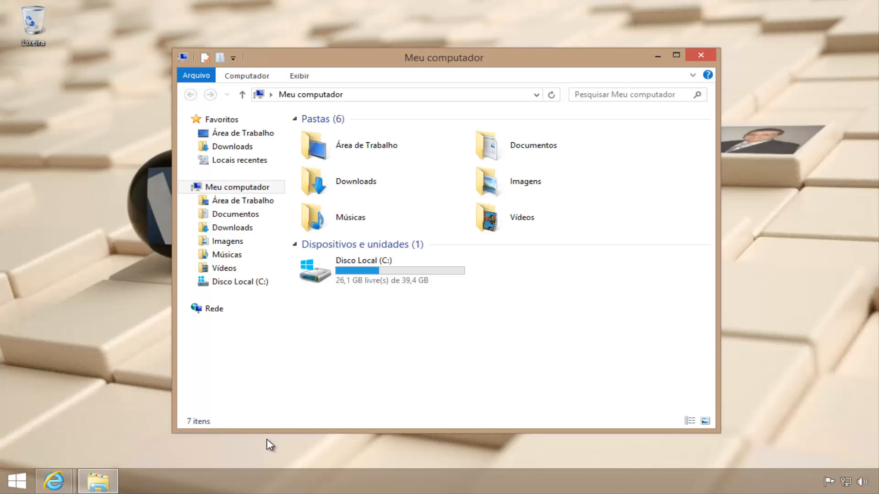
{"action": "left_click", "coordinate": [362, 186]}
{"action": "double_click", "coordinate": [361, 185]}
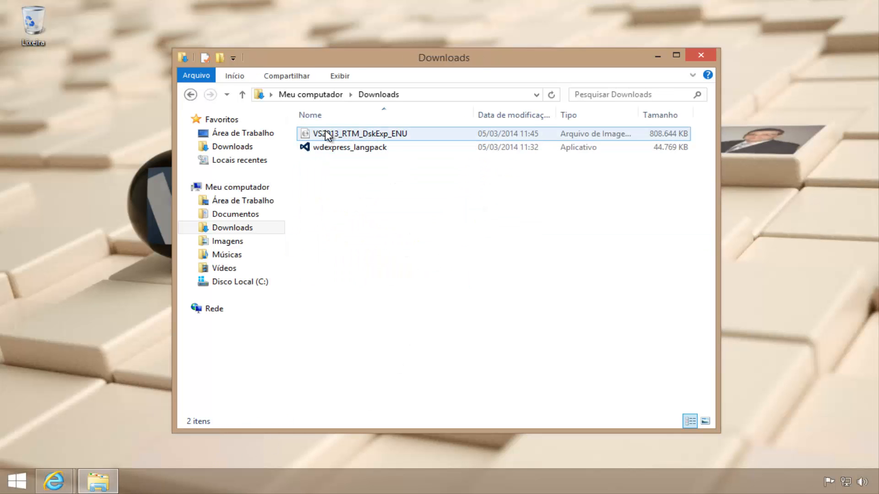
{"action": "left_click", "coordinate": [339, 133]}
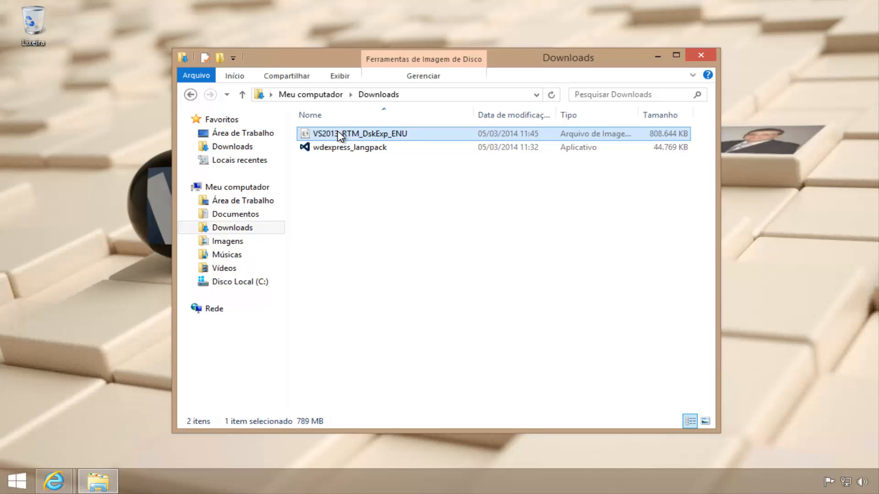
{"action": "right_click", "coordinate": [369, 134]}
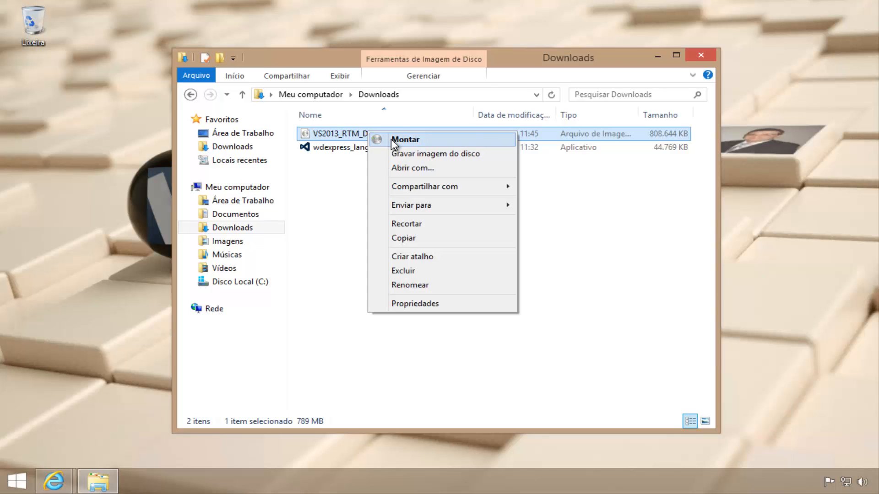
{"action": "left_click", "coordinate": [391, 139]}
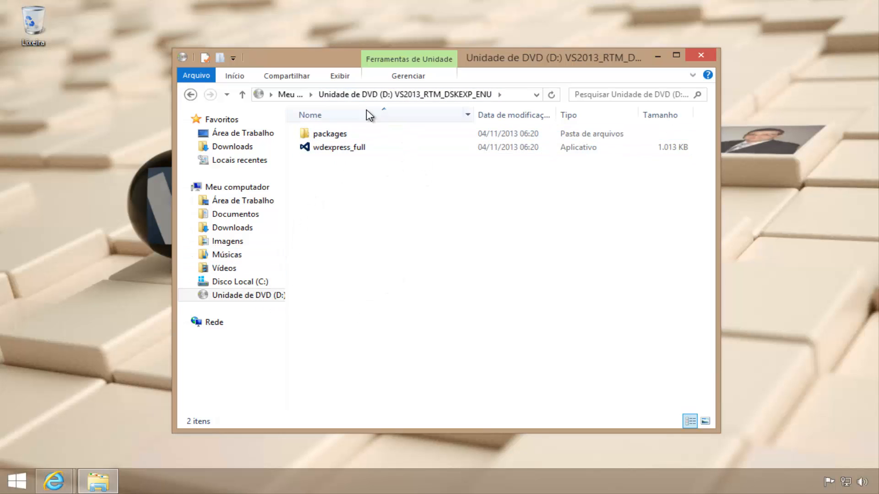
Install from wdexpress_full on the mounted disc, accepting the license terms and opting out of the Experience Improvement Program, and close the installer
{"action": "left_click", "coordinate": [356, 149]}
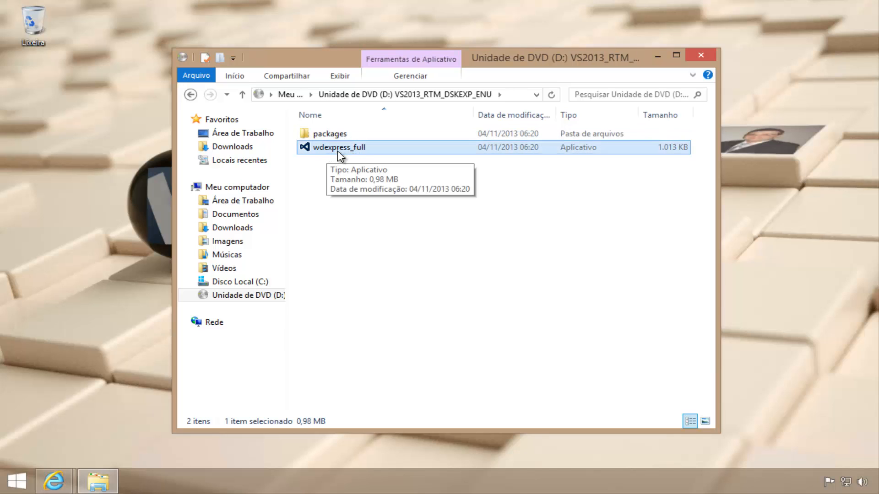
{"action": "double_click", "coordinate": [346, 151]}
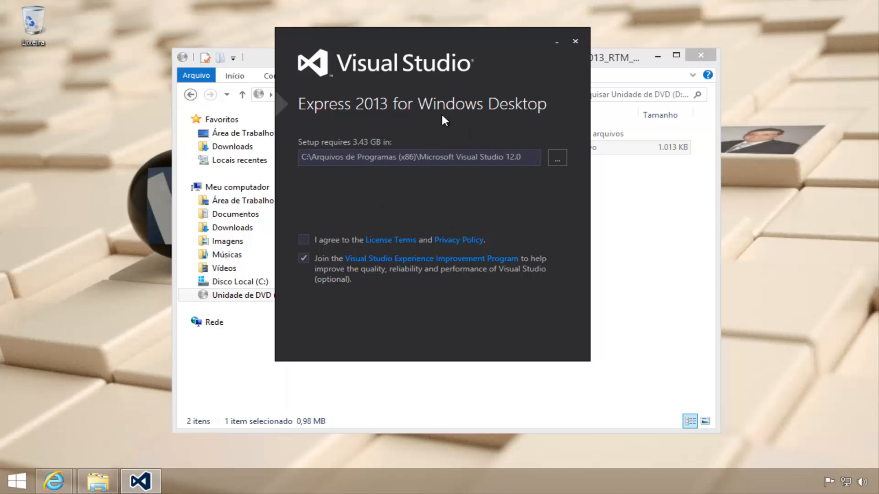
{"action": "left_click", "coordinate": [303, 239]}
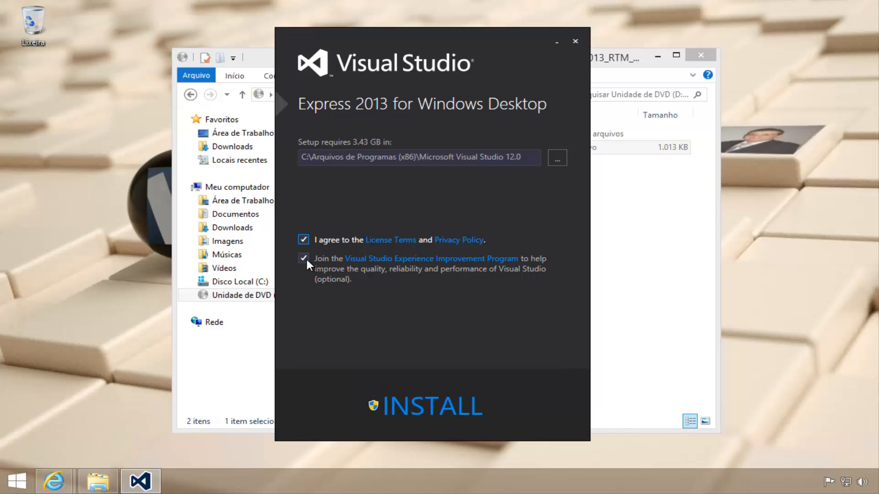
{"action": "left_click", "coordinate": [306, 258]}
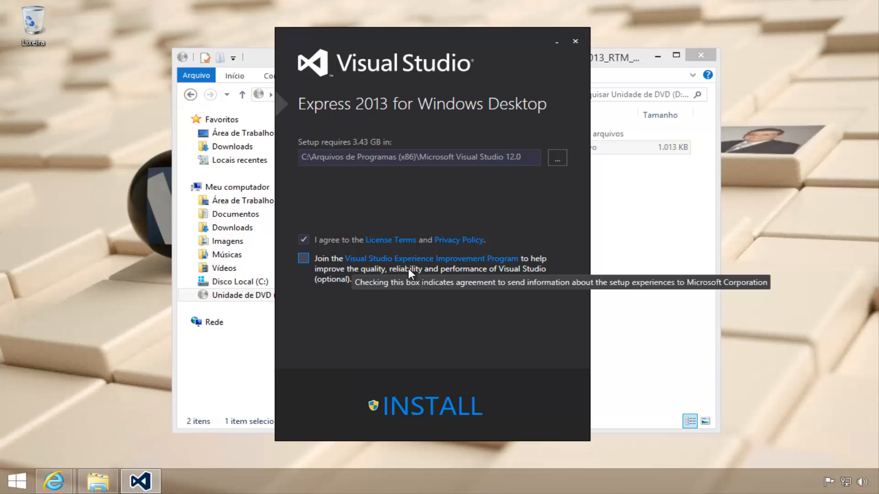
{"action": "left_click", "coordinate": [417, 409]}
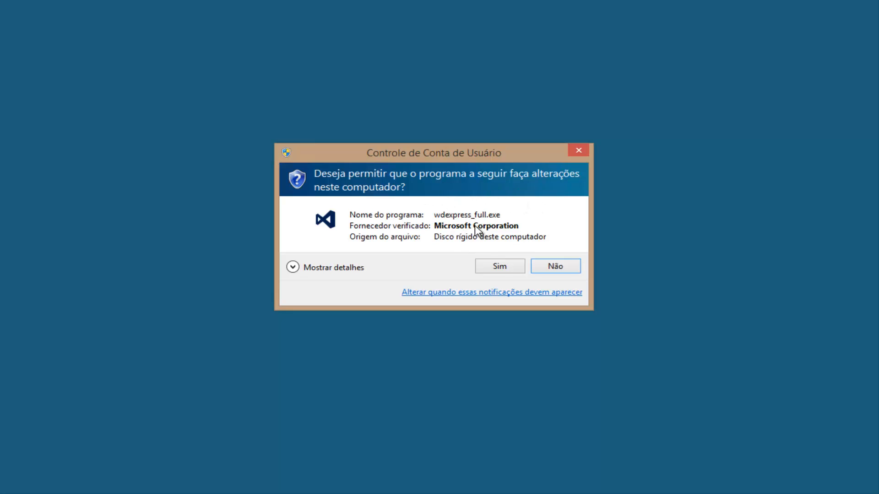
{"action": "left_click", "coordinate": [498, 267]}
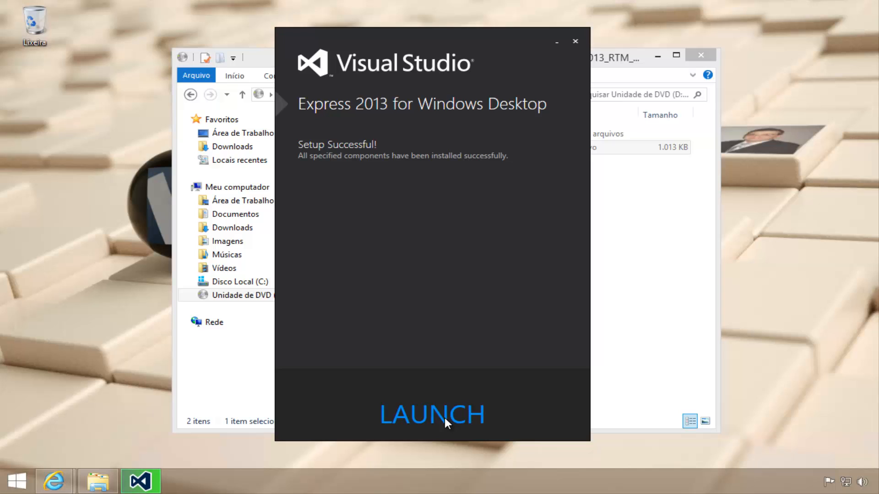
{"action": "left_click", "coordinate": [575, 43]}
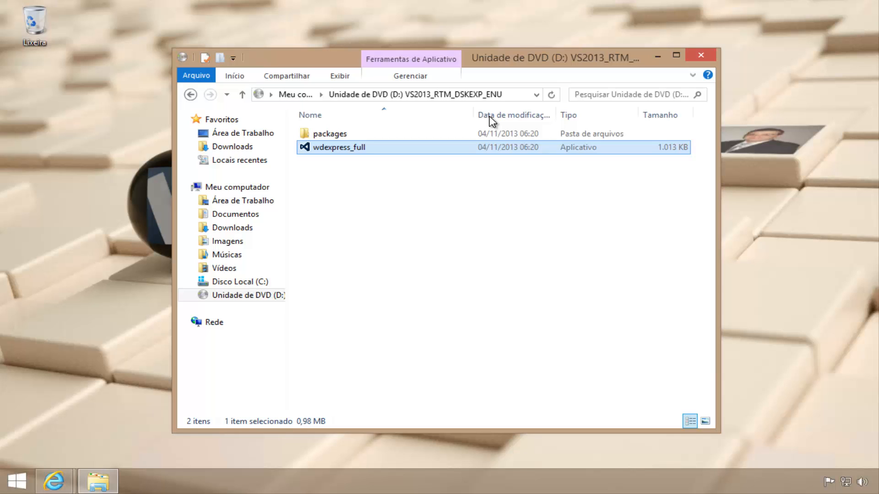
Show the full list of installed applications through to the Visual Studio 2013 group
{"action": "left_click", "coordinate": [18, 478]}
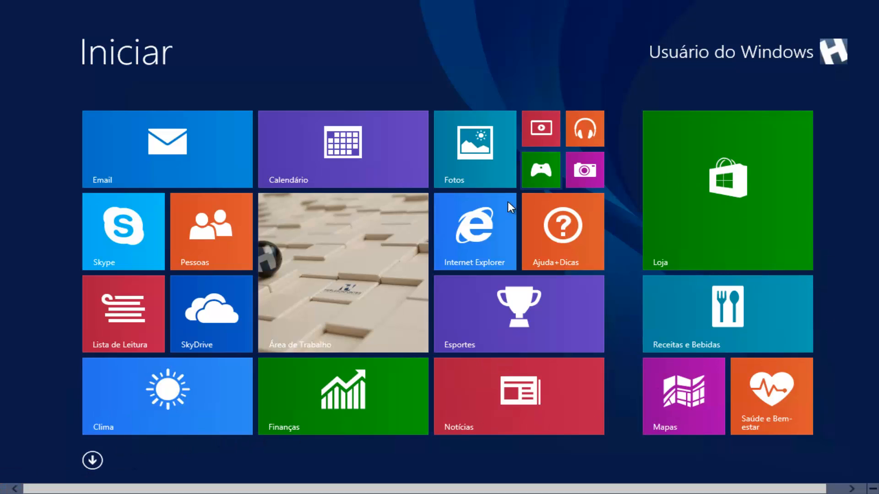
{"action": "left_click", "coordinate": [93, 461]}
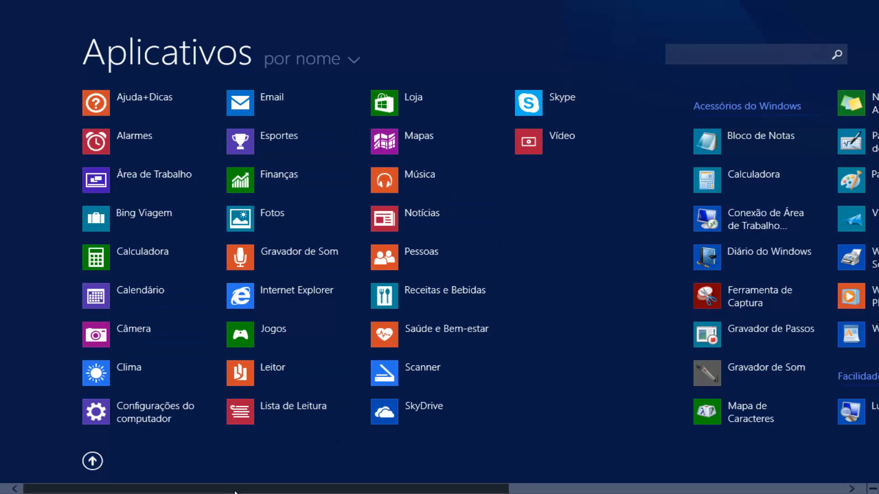
{"action": "left_click_drag", "start_coordinate": [235, 489], "coordinate": [599, 491]}
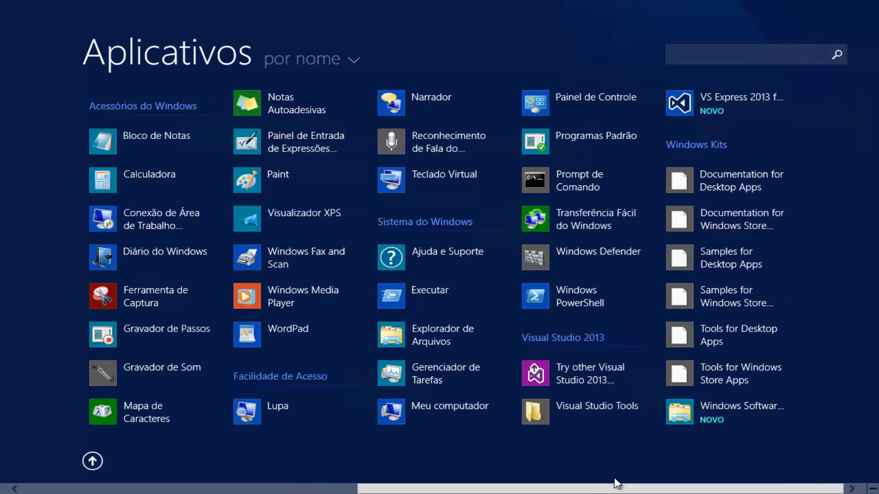
Pin VS Express 2013 for Desktop to the Start screen and move its tile directly above the Loja tile
{"action": "right_click", "coordinate": [719, 105]}
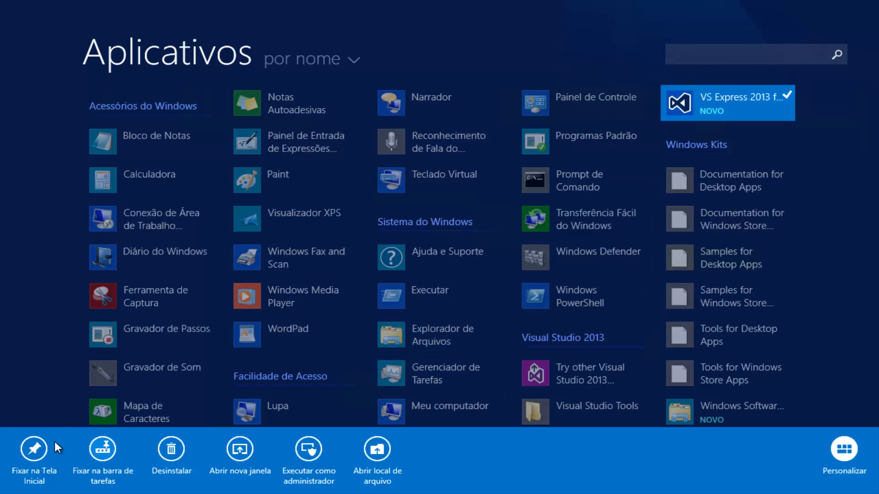
{"action": "left_click", "coordinate": [34, 449]}
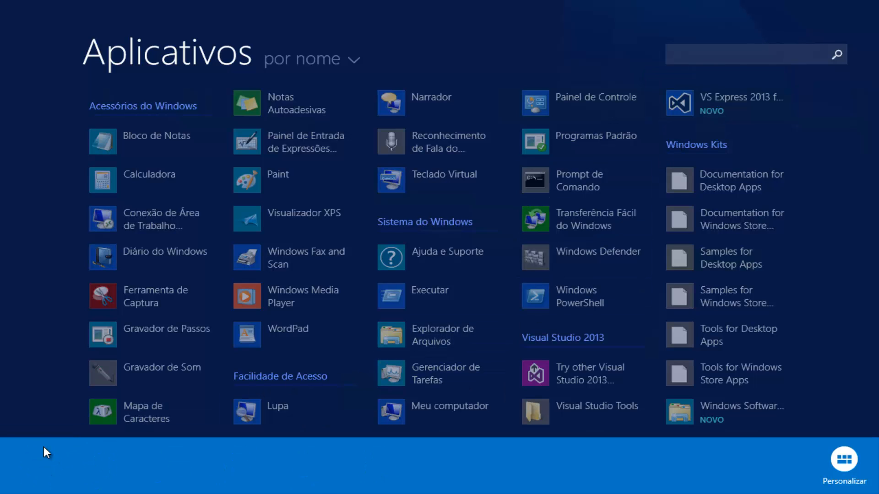
{"action": "key", "text": "super"}
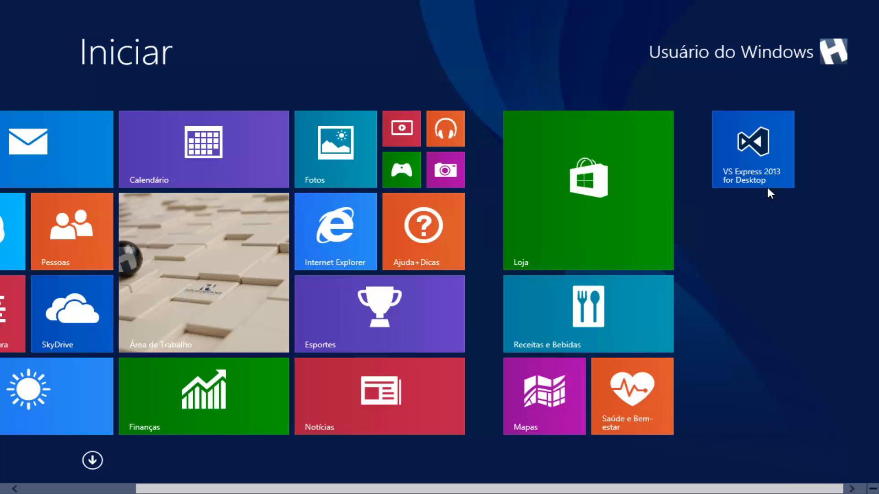
{"action": "left_click", "coordinate": [757, 161]}
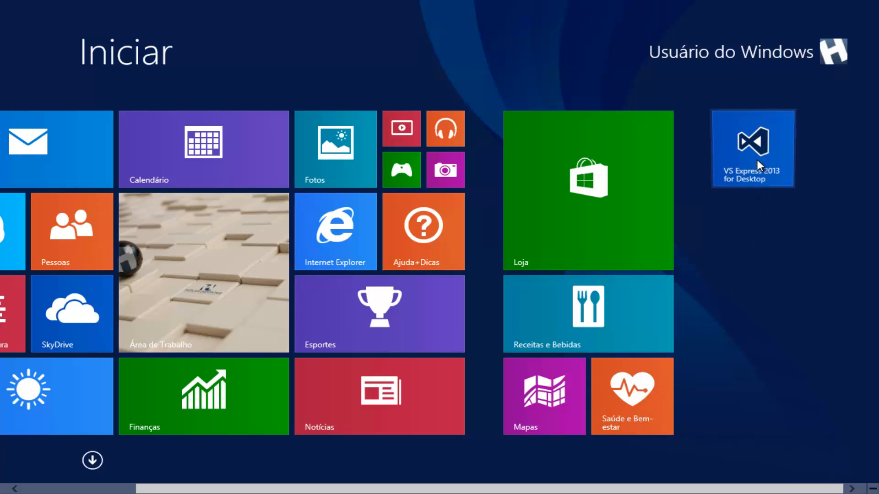
{"action": "left_click_drag", "start_coordinate": [753, 169], "coordinate": [552, 166]}
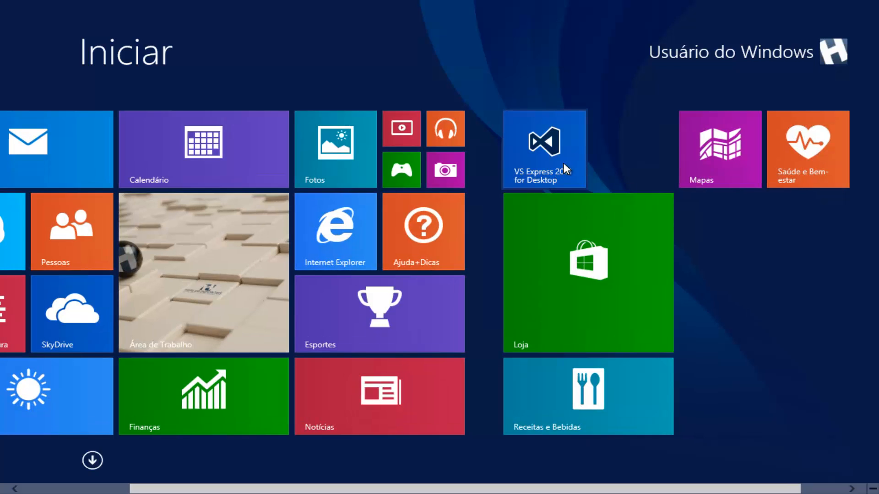
Resize the VS Express 2013 for Desktop tile to the small size (Pequeno)
{"action": "right_click", "coordinate": [564, 162]}
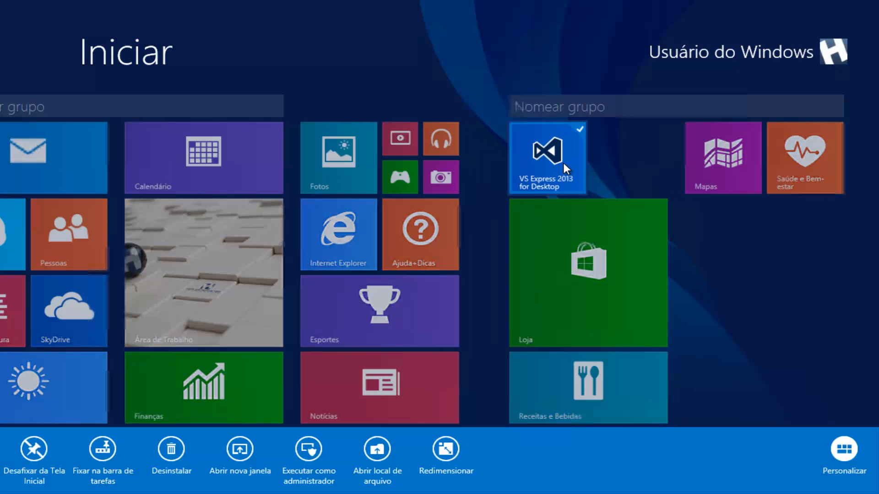
{"action": "left_click", "coordinate": [442, 451]}
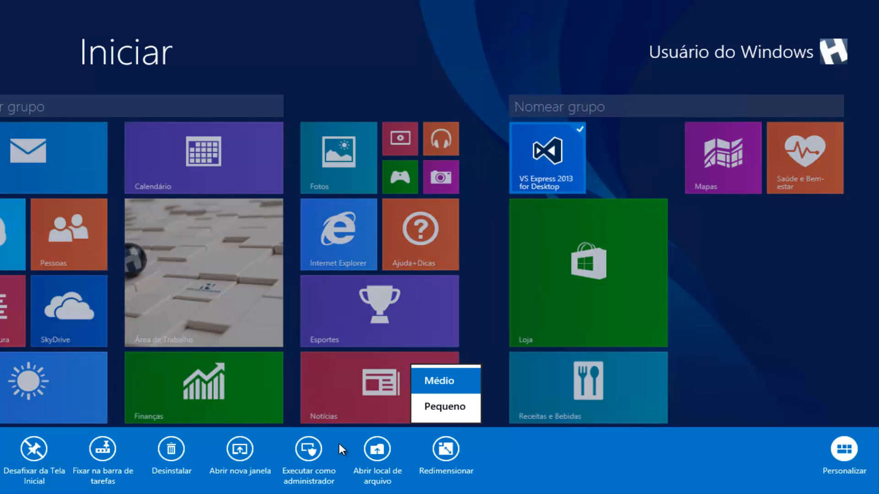
{"action": "left_click", "coordinate": [460, 399]}
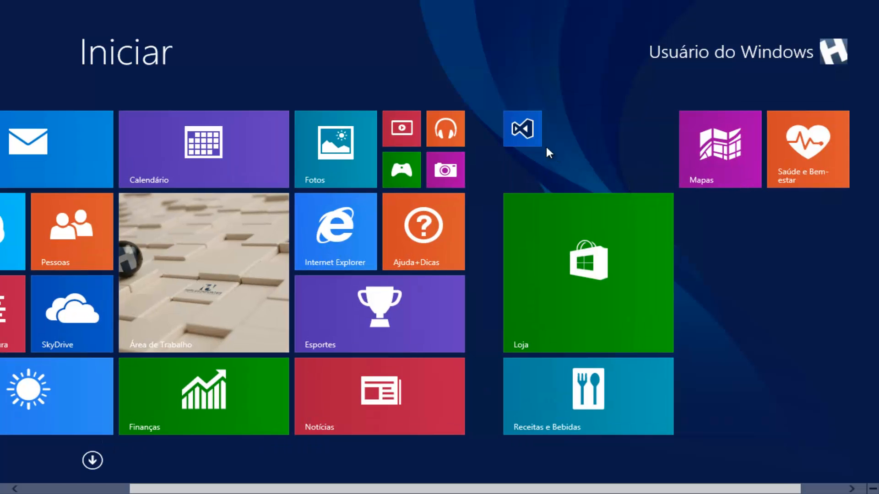
Launch VS Express 2013 for Desktop from its tile and postpone the Visual Studio sign-in
{"action": "left_click", "coordinate": [520, 133]}
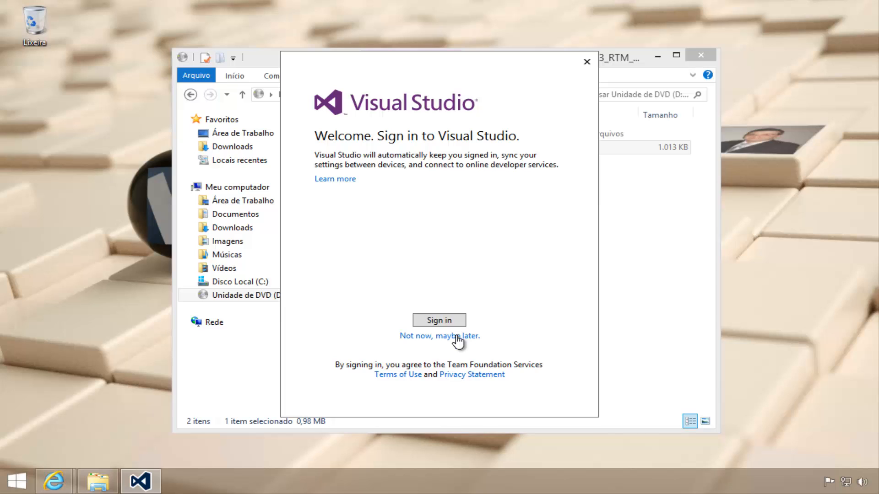
{"action": "left_click", "coordinate": [456, 336]}
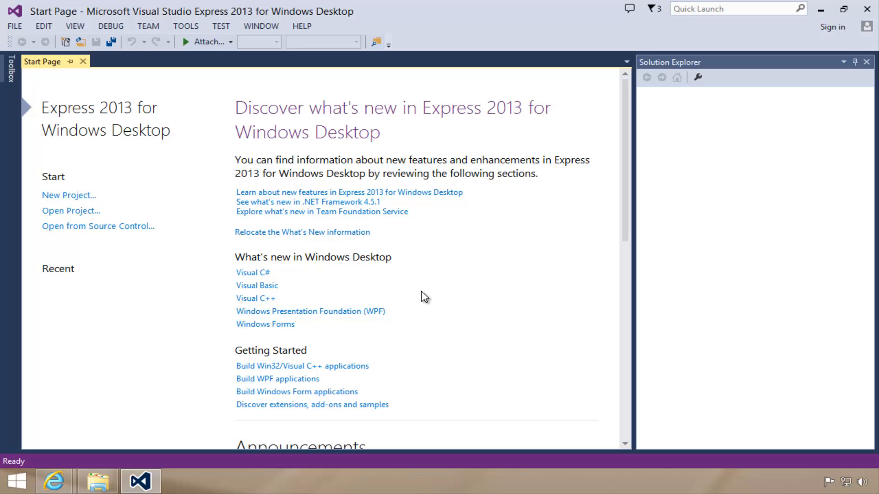
{"action": "left_click_drag", "start_coordinate": [624, 222], "coordinate": [547, 121]}
Start a new project and choose the Empty Project template from the installed Visual C++ templates
{"action": "left_click", "coordinate": [15, 26]}
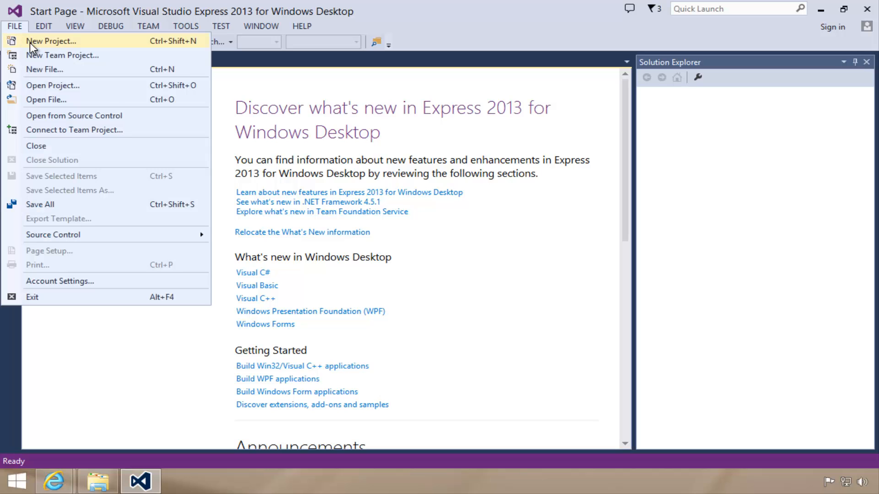
{"action": "left_click", "coordinate": [29, 43]}
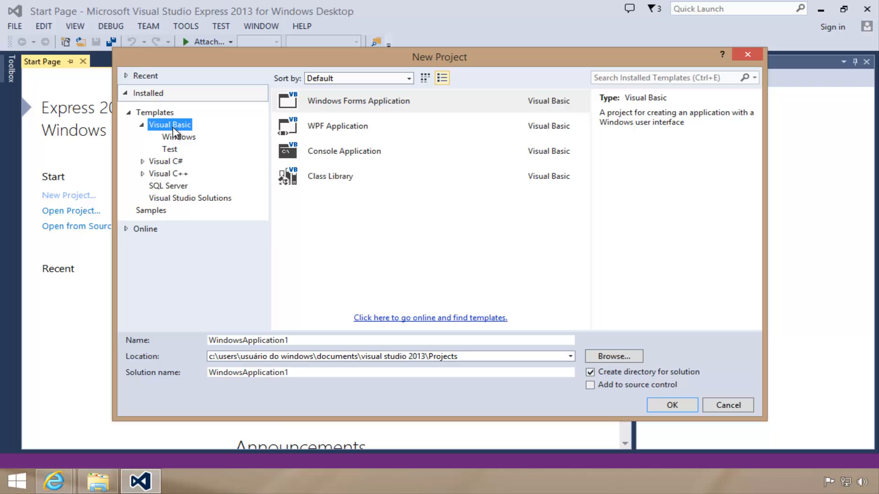
{"action": "left_click", "coordinate": [142, 125]}
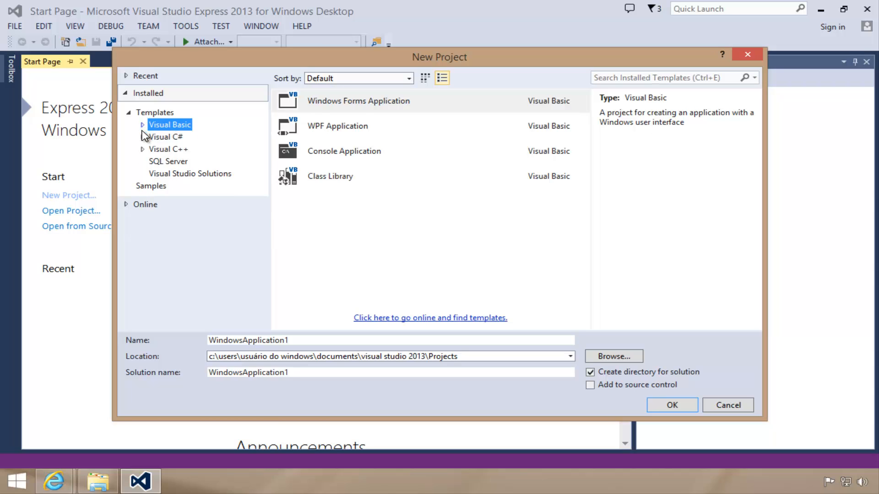
{"action": "left_click", "coordinate": [153, 137]}
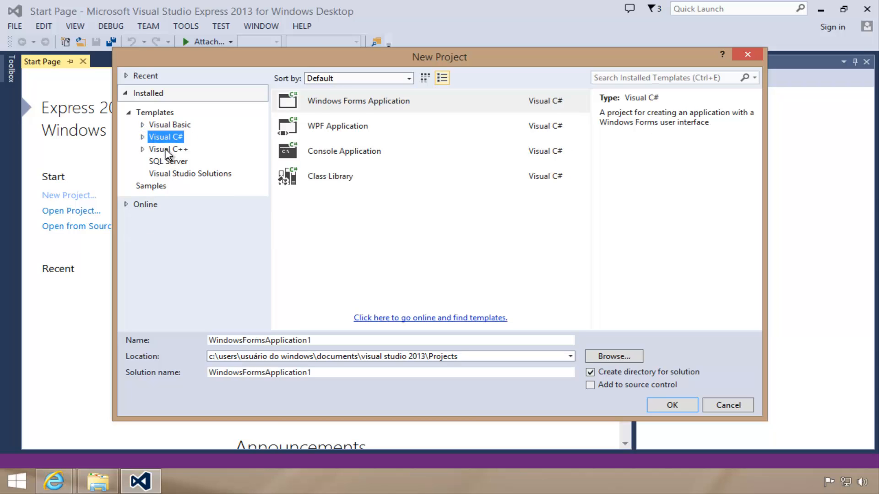
{"action": "left_click", "coordinate": [167, 150]}
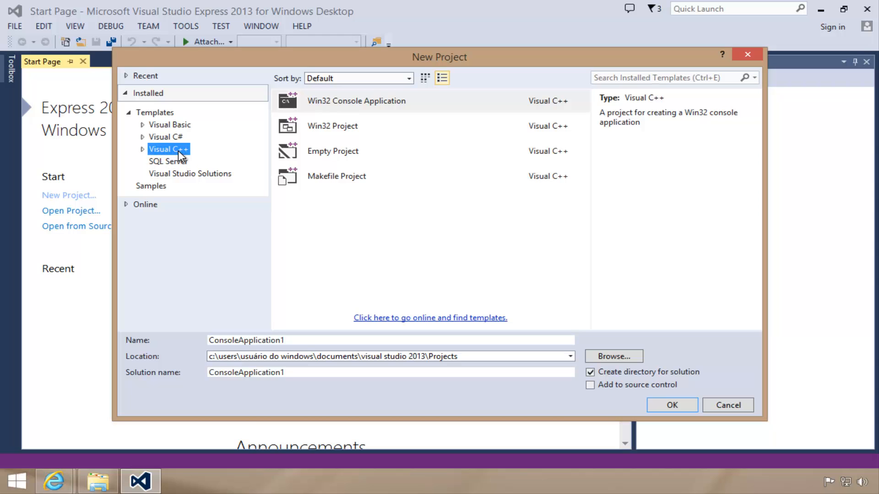
{"action": "left_click", "coordinate": [353, 155]}
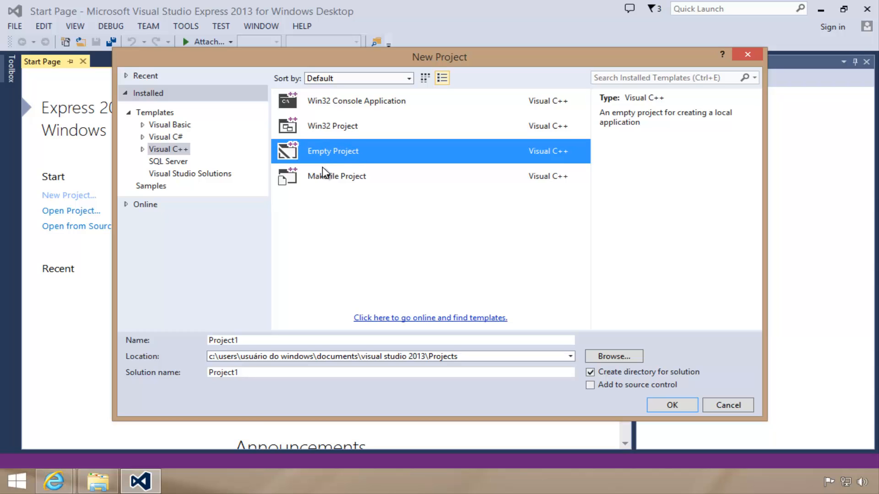
Name the new project MeuPrimeiroPrograma
{"action": "left_click_drag", "start_coordinate": [243, 340], "coordinate": [212, 341]}
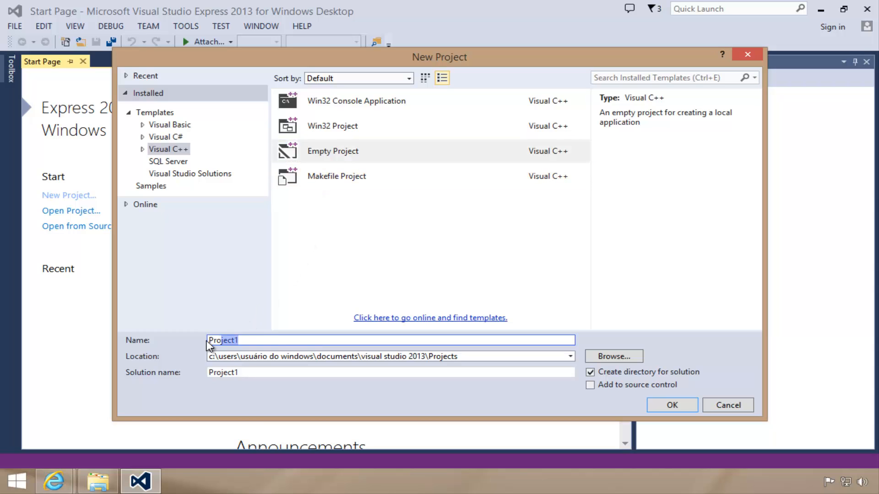
{"action": "type", "text": "MeuPrimeiro"}
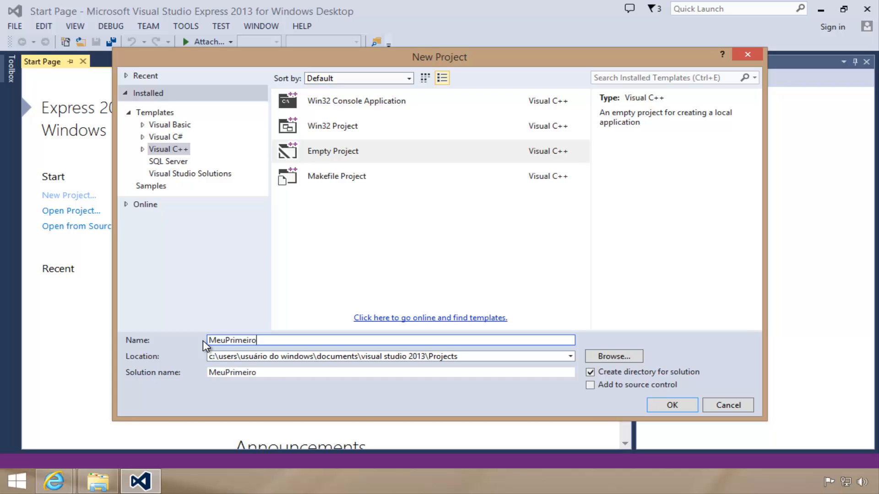
{"action": "type", "text": "Programa"}
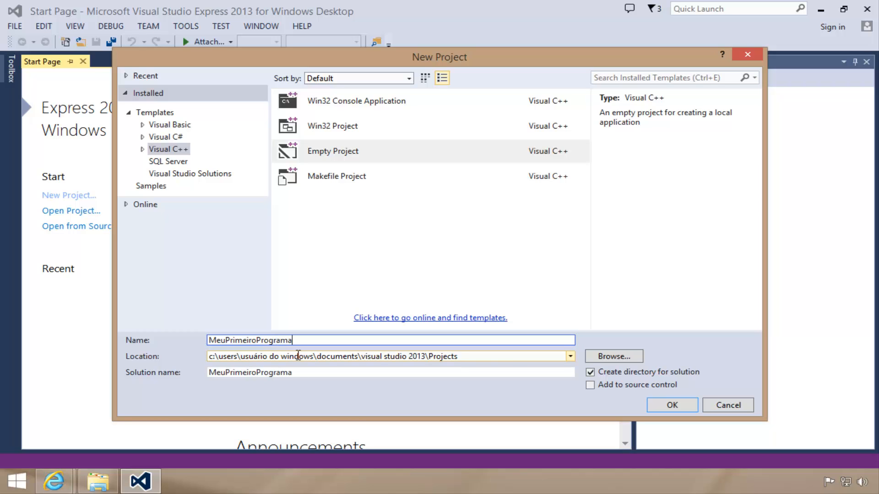
Examine the default project location in File Explorer by opening the Projects folder under Documentos, Visual Studio 2013
{"action": "left_click", "coordinate": [469, 357]}
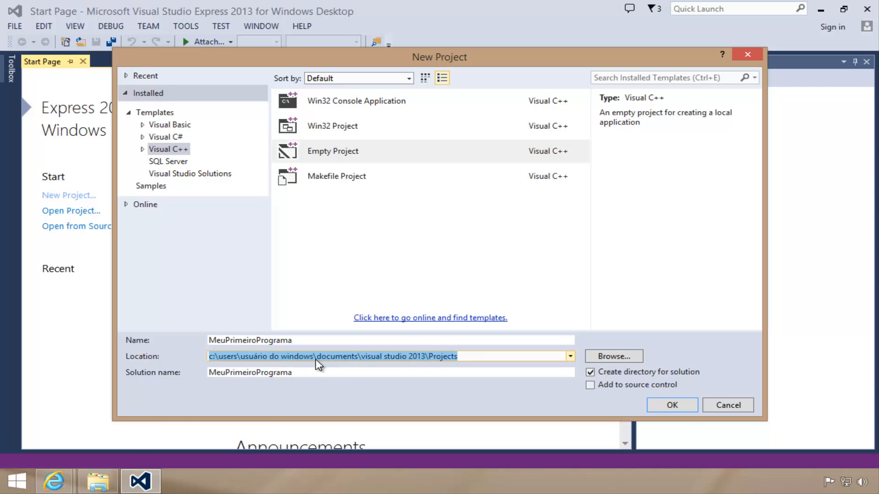
{"action": "left_click", "coordinate": [98, 481]}
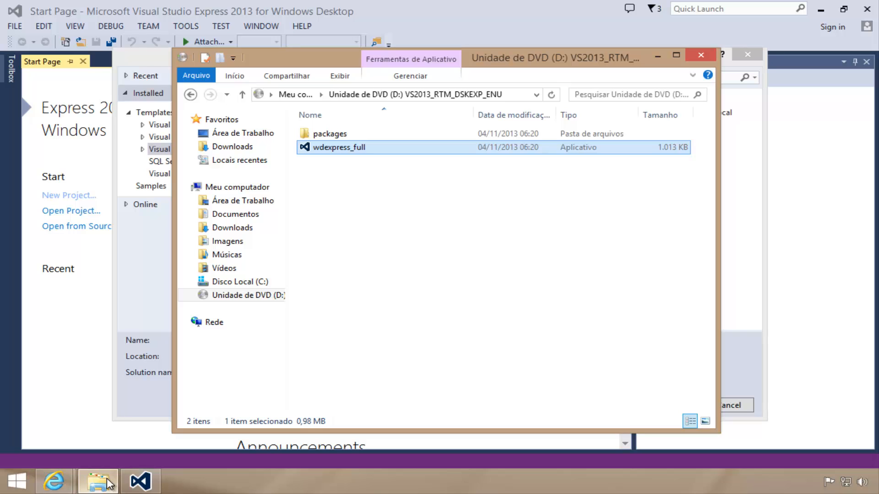
{"action": "left_click", "coordinate": [246, 217]}
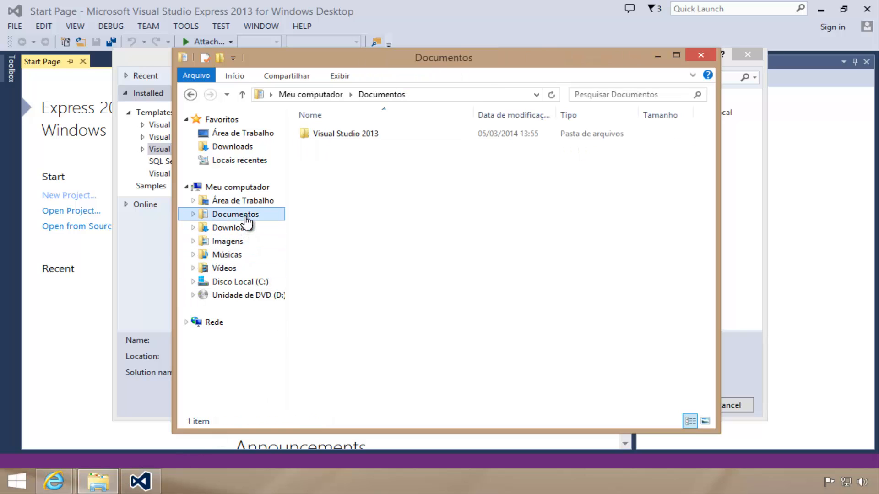
{"action": "left_click", "coordinate": [352, 135]}
{"action": "double_click", "coordinate": [359, 137]}
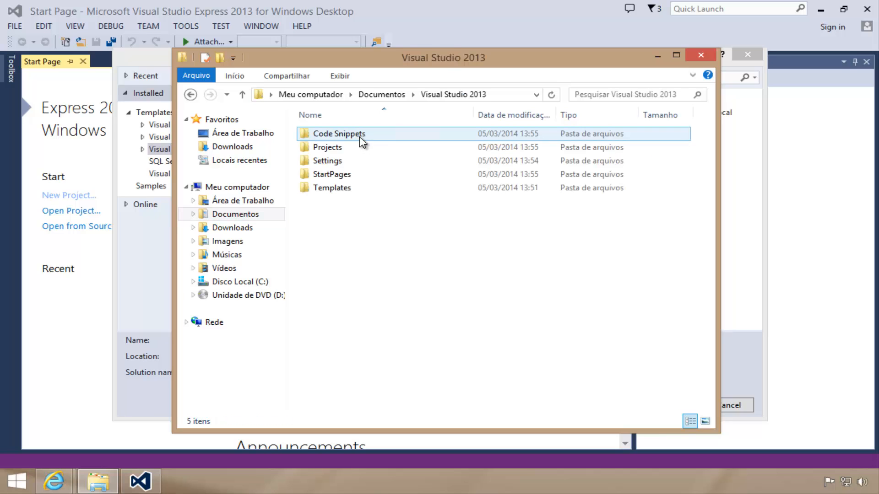
{"action": "double_click", "coordinate": [339, 148]}
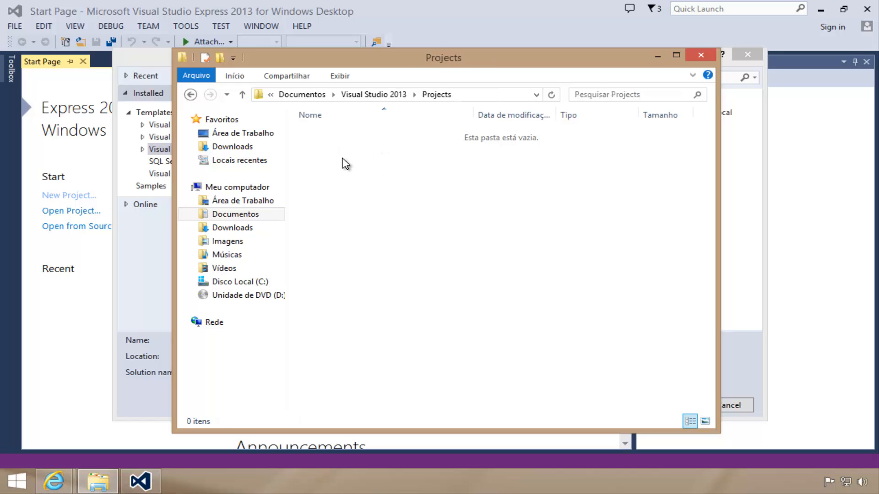
Create a folder named Desenvolvimento on Disco Local (C:), open it and close File Explorer
{"action": "left_click", "coordinate": [264, 282]}
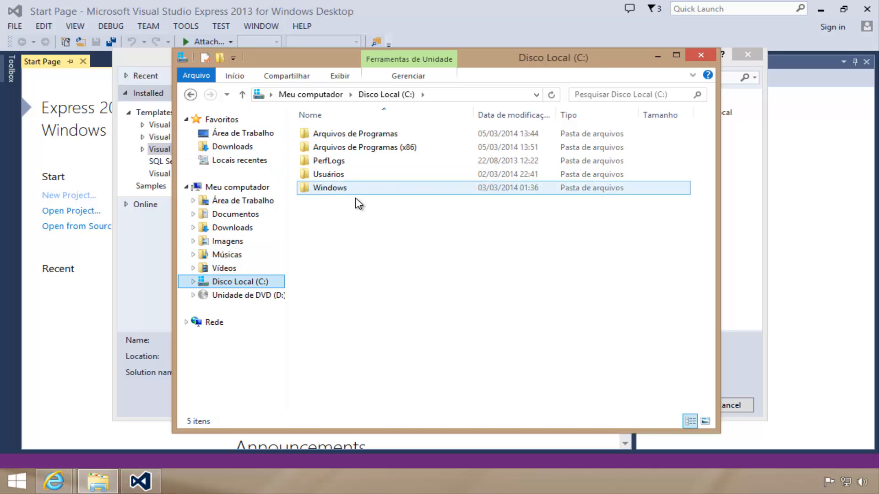
{"action": "right_click", "coordinate": [363, 214]}
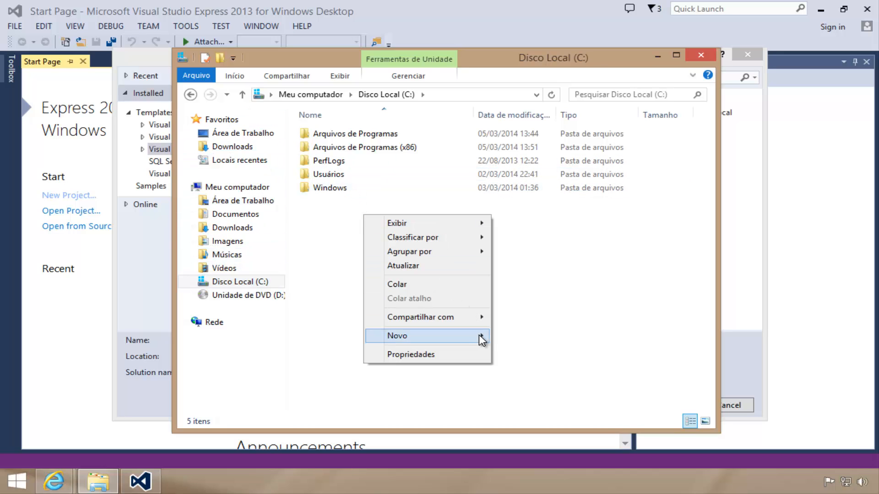
{"action": "mouse_move", "coordinate": [478, 334]}
{"action": "left_click", "coordinate": [536, 341]}
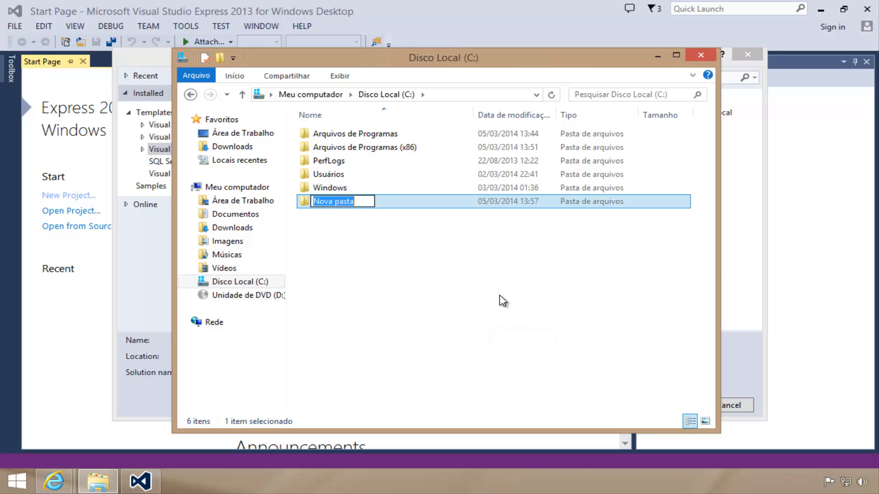
{"action": "type", "text": "Des"}
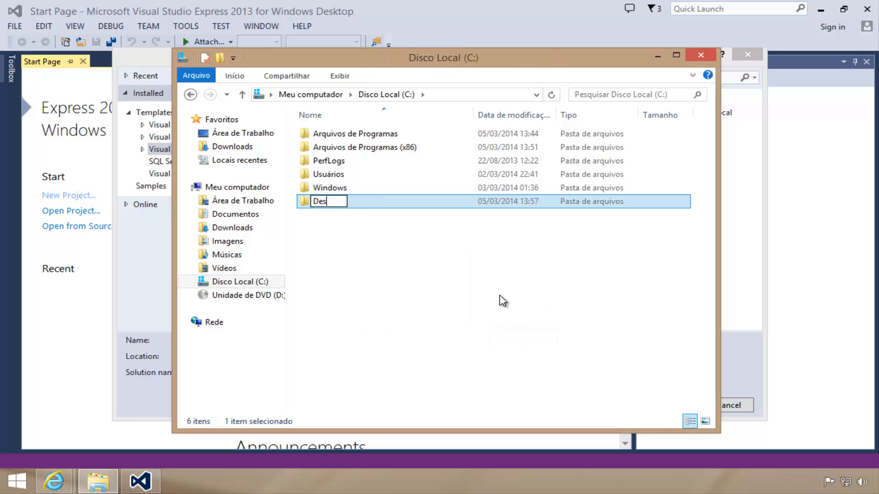
{"action": "type", "text": "envolvimento"}
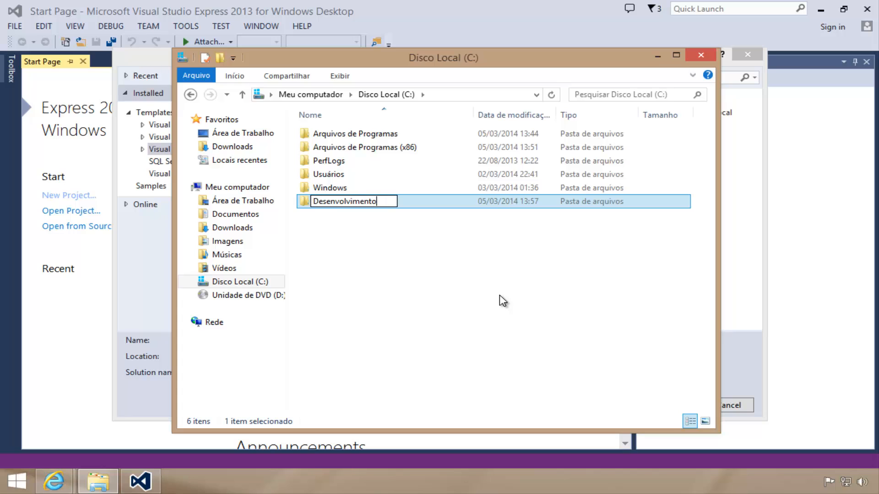
{"action": "key", "text": "Return"}
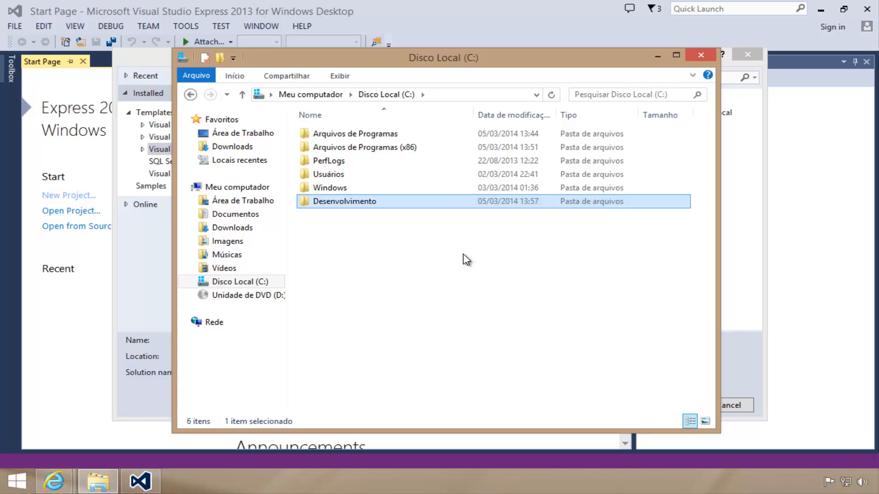
{"action": "double_click", "coordinate": [342, 201]}
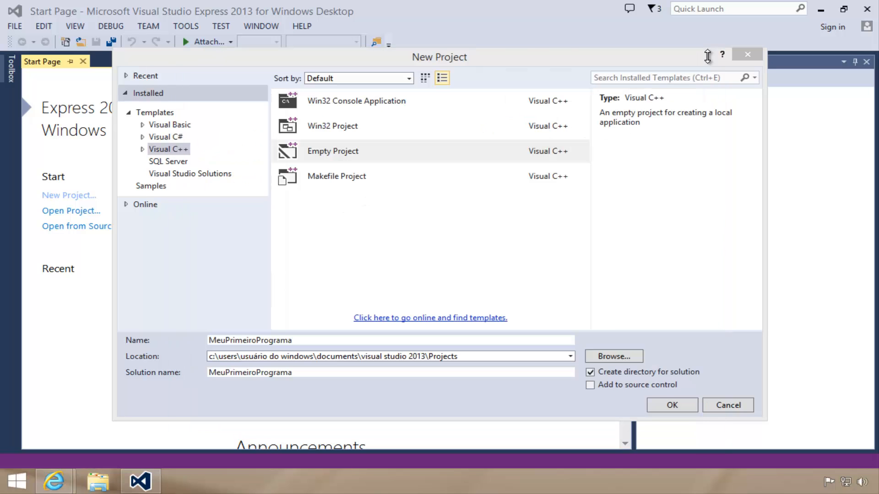
{"action": "left_click", "coordinate": [700, 55]}
Set the new project's location to the Desenvolvimento folder on drive C
{"action": "left_click", "coordinate": [613, 357]}
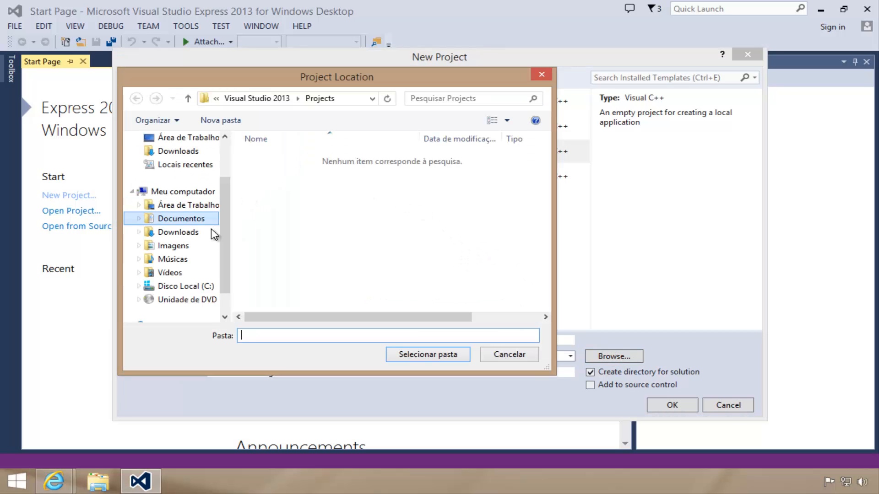
{"action": "left_click", "coordinate": [206, 288]}
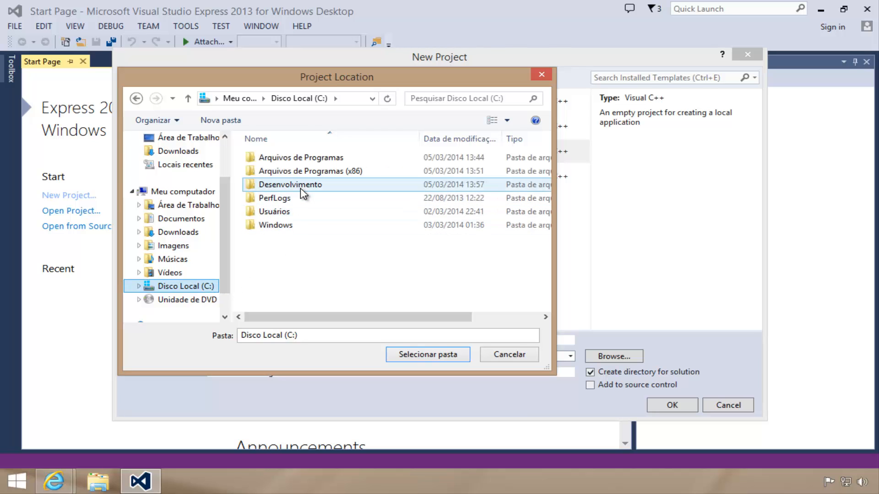
{"action": "double_click", "coordinate": [293, 184]}
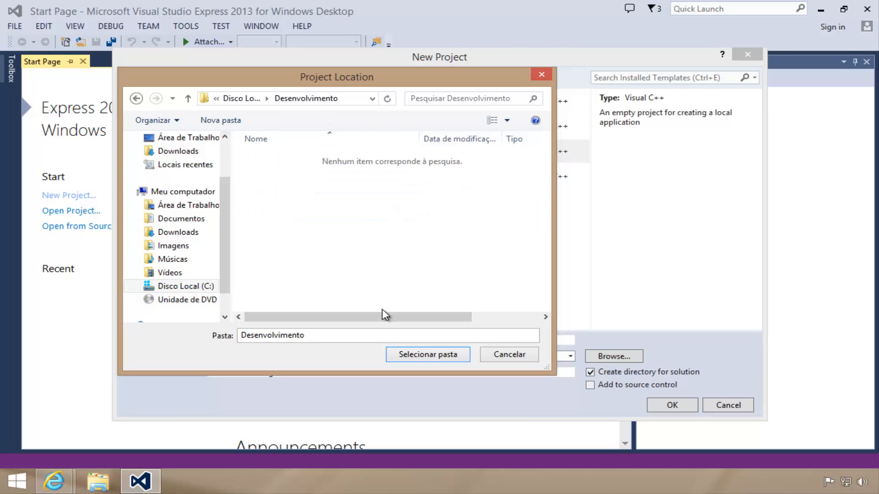
{"action": "left_click", "coordinate": [416, 355]}
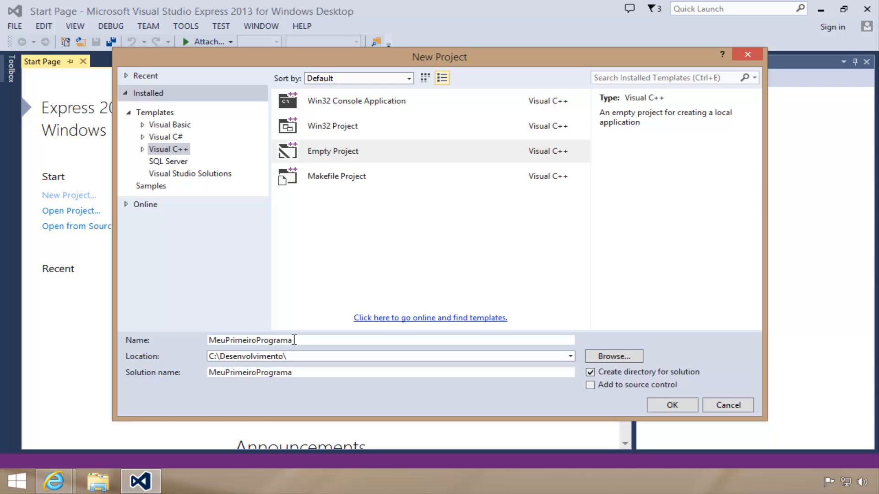
Turn off the separate directory for the solution and create the MeuPrimeiroPrograma project
{"action": "left_click_drag", "start_coordinate": [294, 339], "coordinate": [201, 343]}
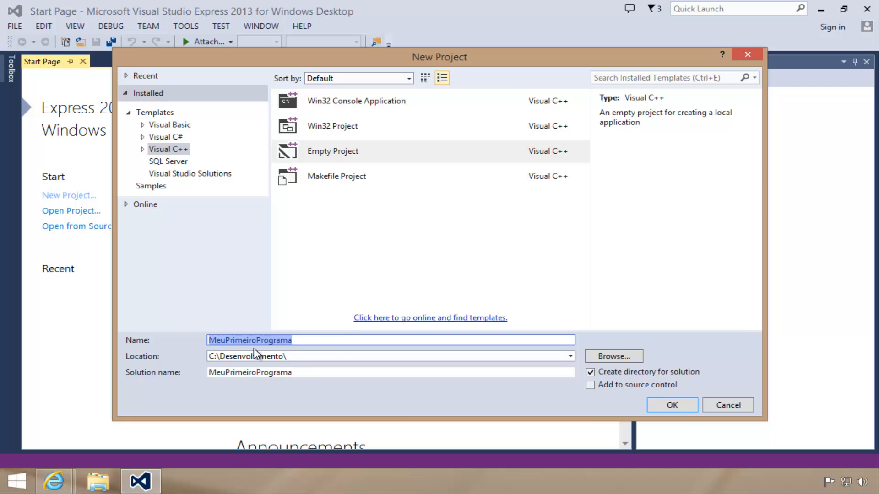
{"action": "left_click", "coordinate": [590, 372]}
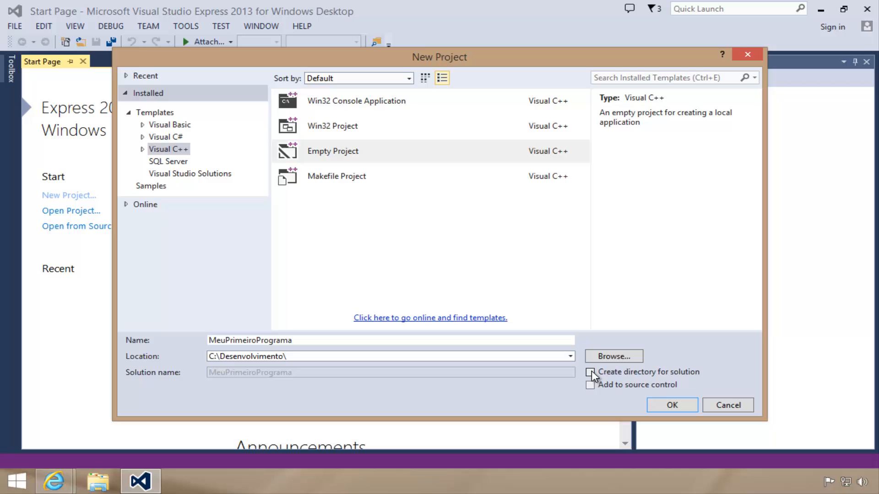
{"action": "left_click", "coordinate": [672, 405]}
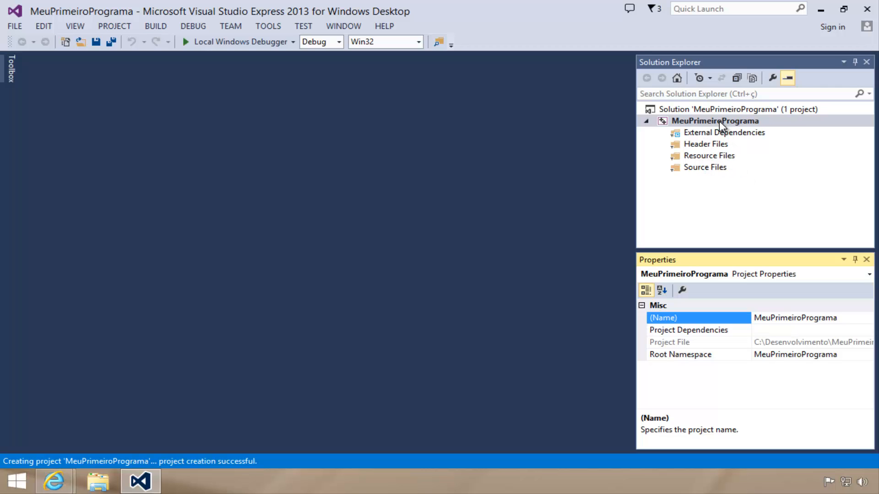
Start adding a new item to the project's Source Files folder, choosing the C++ File (.cpp) template
{"action": "right_click", "coordinate": [716, 174]}
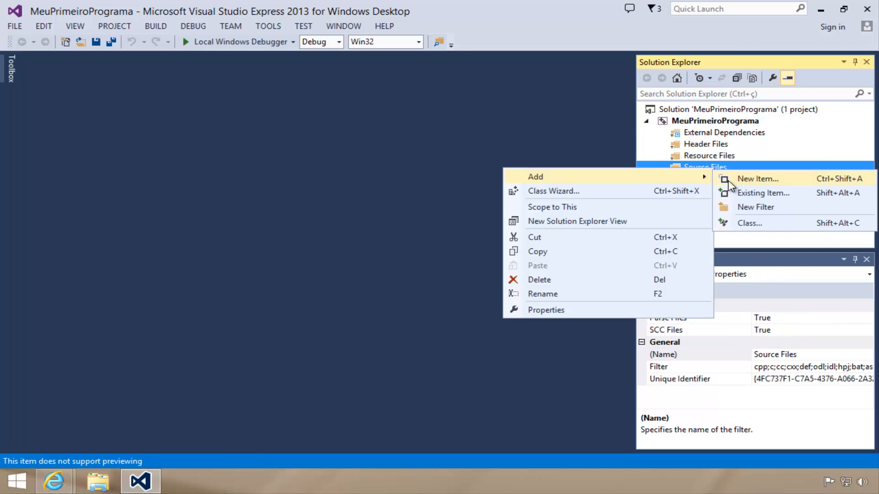
{"action": "left_click", "coordinate": [727, 179]}
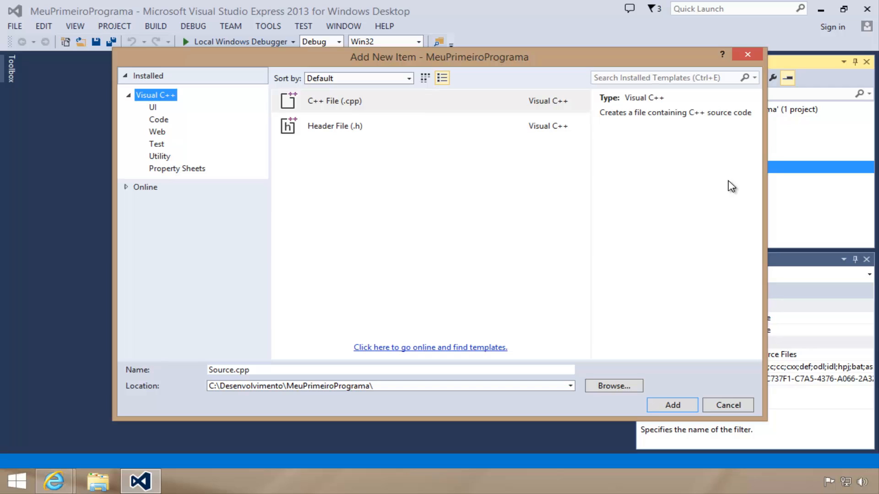
{"action": "left_click", "coordinate": [352, 103]}
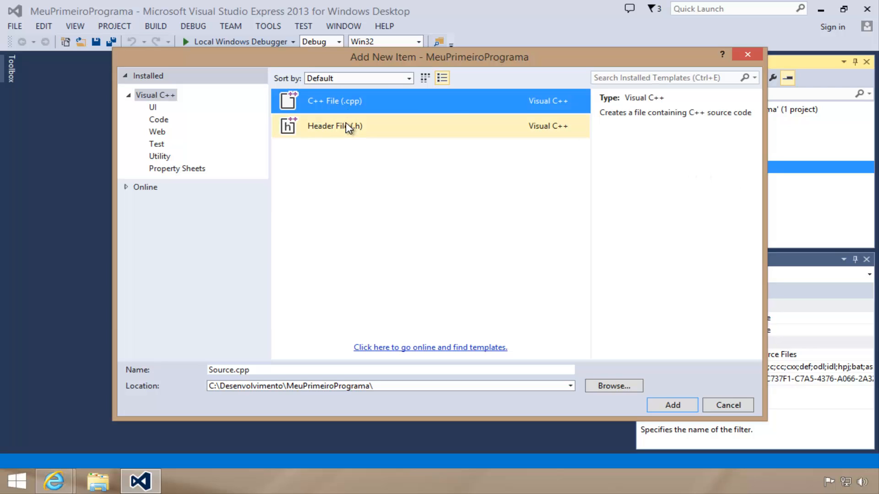
{"action": "left_click", "coordinate": [345, 125]}
{"action": "left_click", "coordinate": [345, 104]}
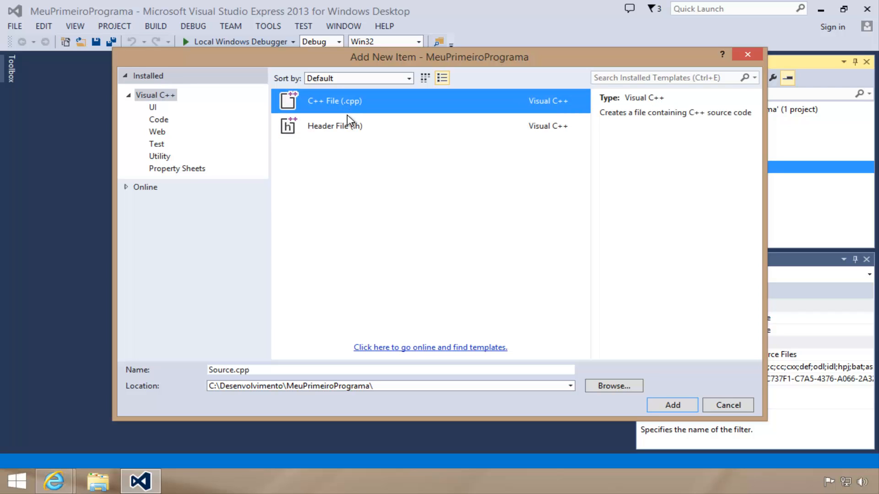
{"action": "left_click", "coordinate": [347, 115]}
{"action": "left_click", "coordinate": [360, 107]}
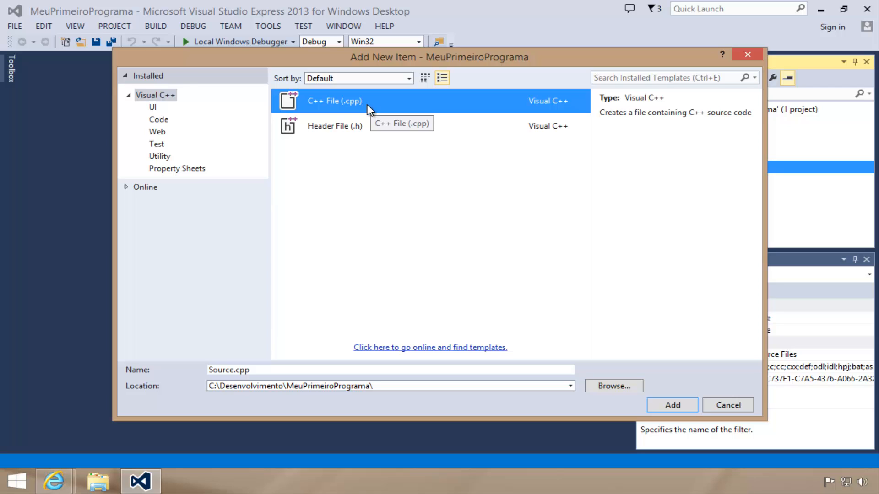
{"action": "left_click", "coordinate": [349, 128]}
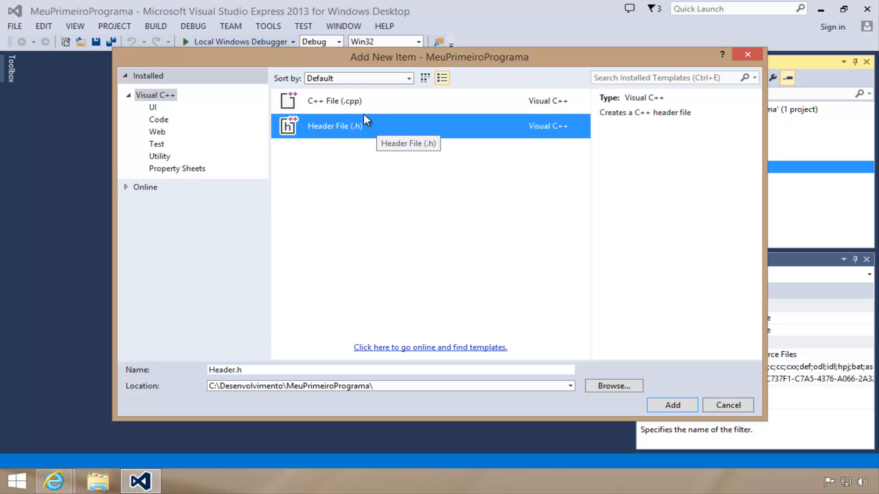
{"action": "left_click", "coordinate": [347, 103]}
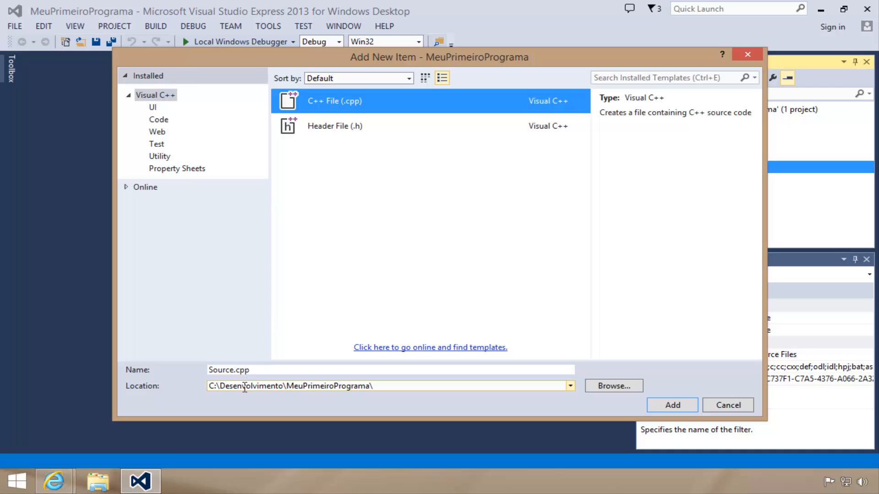
Name the new source file Principal.cpp and add it to the project
{"action": "left_click", "coordinate": [235, 369]}
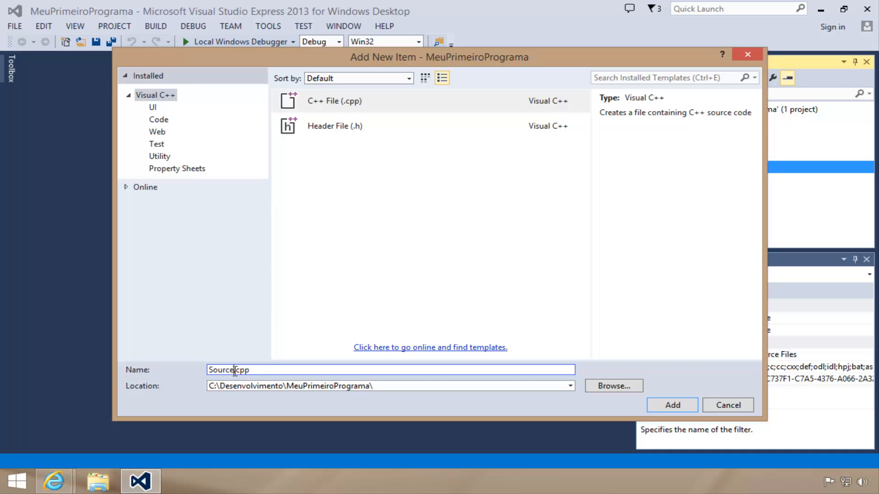
{"action": "double_click", "coordinate": [235, 370]}
{"action": "type", "text": "Programa"}
{"action": "double_click", "coordinate": [235, 371]}
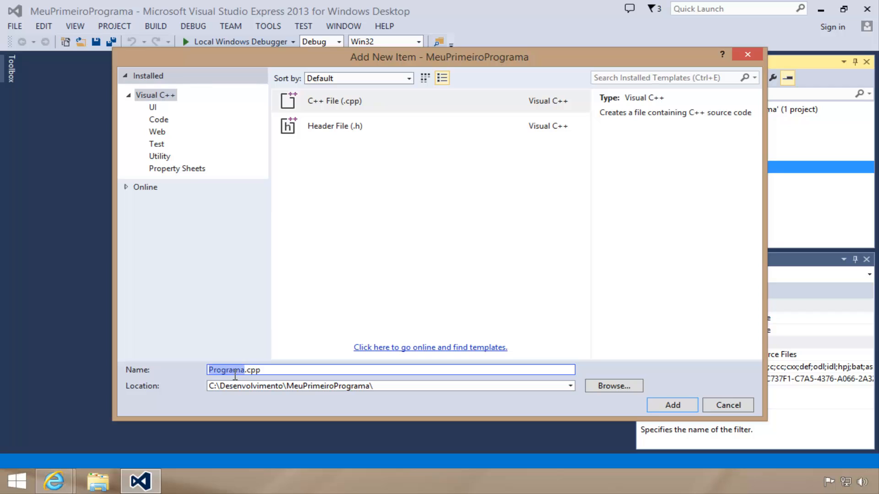
{"action": "type", "text": "Principal"}
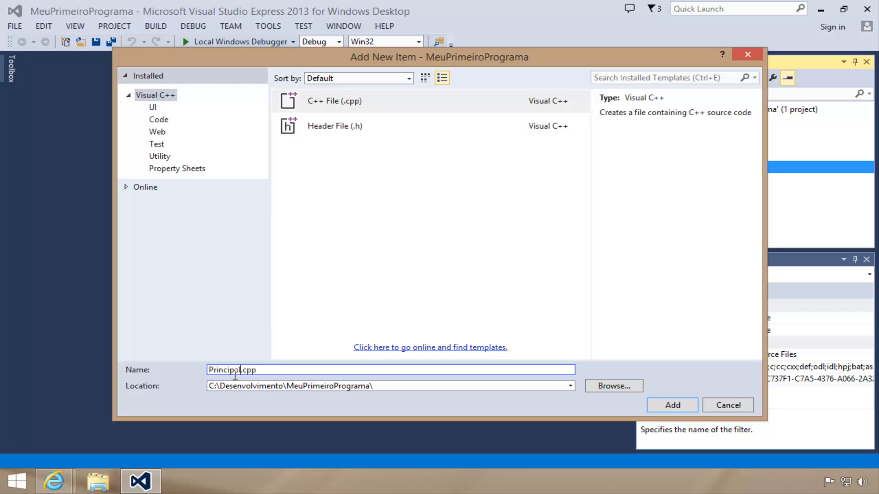
{"action": "left_click", "coordinate": [653, 410]}
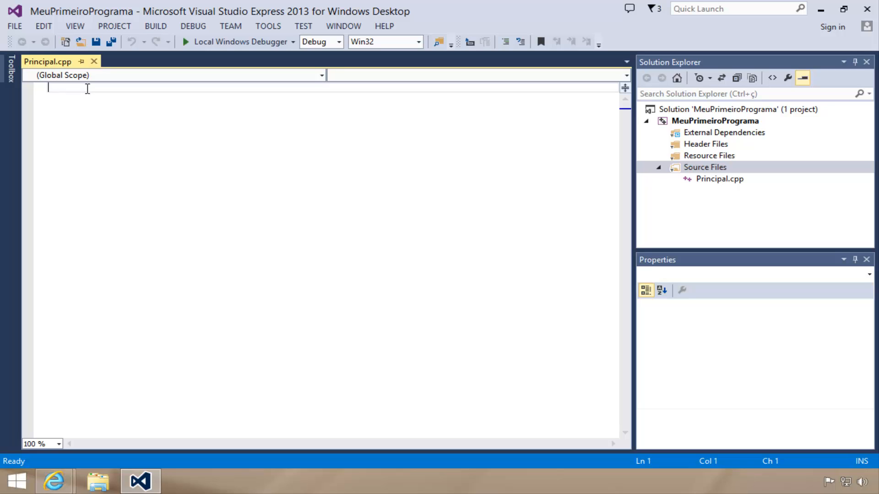
Write #include <stdio.h> on the first line of Principal.cpp
{"action": "type", "text": "#include"}
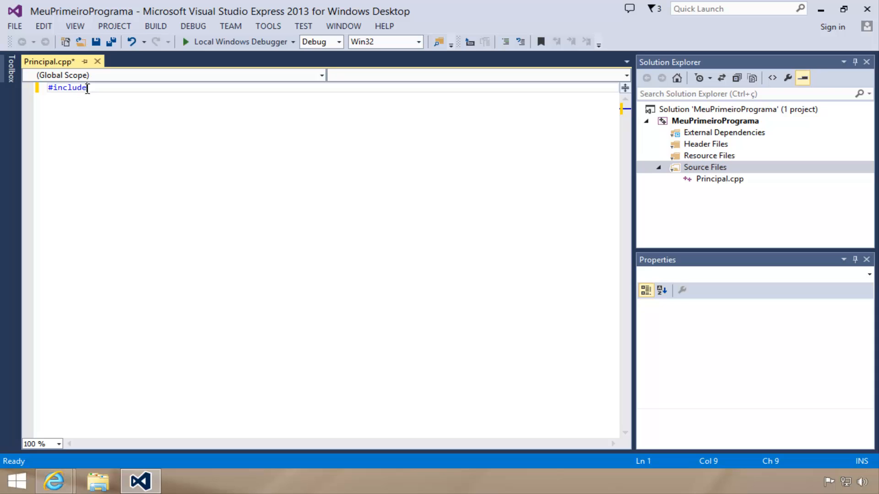
{"action": "type", "text": " <sti"}
{"action": "key", "text": "BackSpace"}
{"action": "type", "text": "d"}
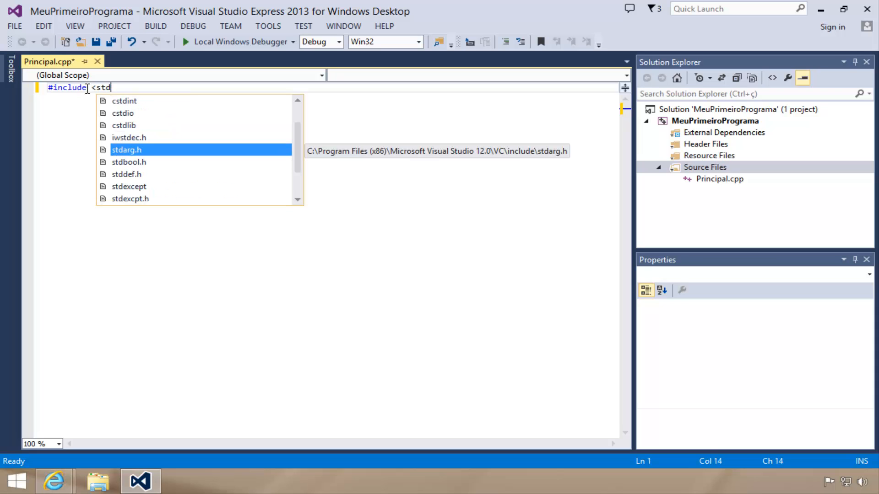
{"action": "type", "text": "io.h>"}
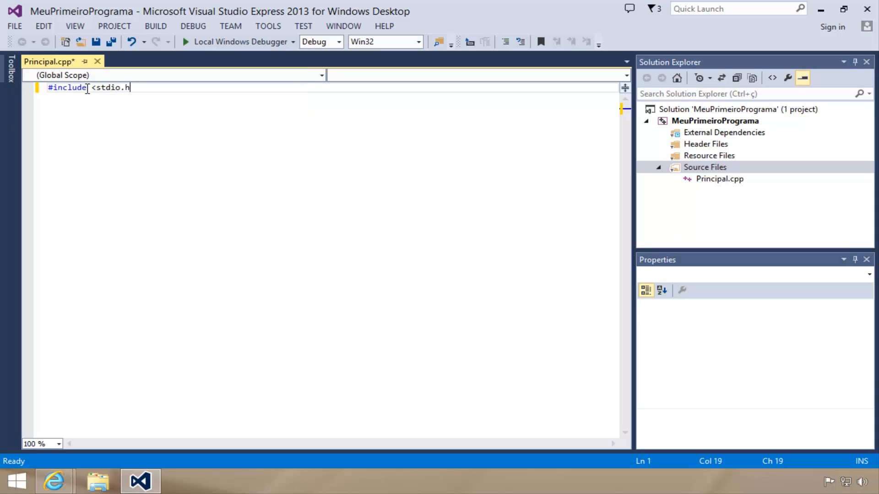
{"action": "key", "text": "Return"}
Add #include <stdlib.h> on the second line, followed by a blank line
{"action": "type", "text": "#"}
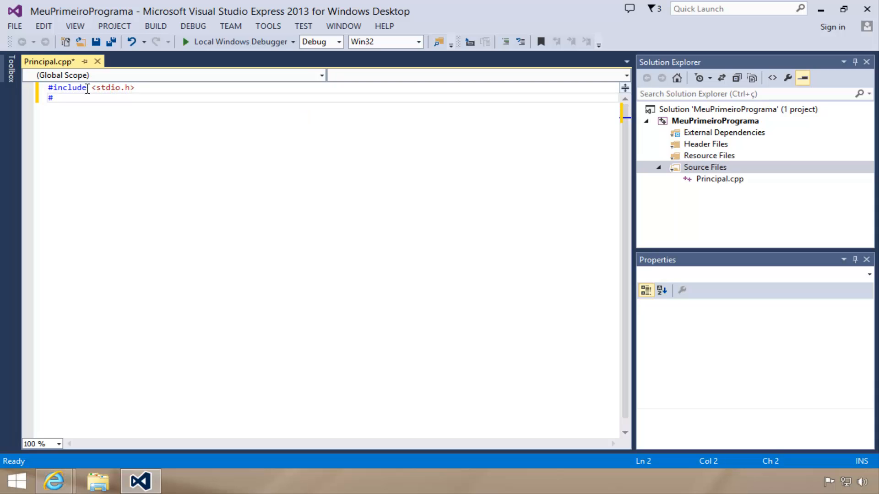
{"action": "type", "text": "include <stdlib.h"}
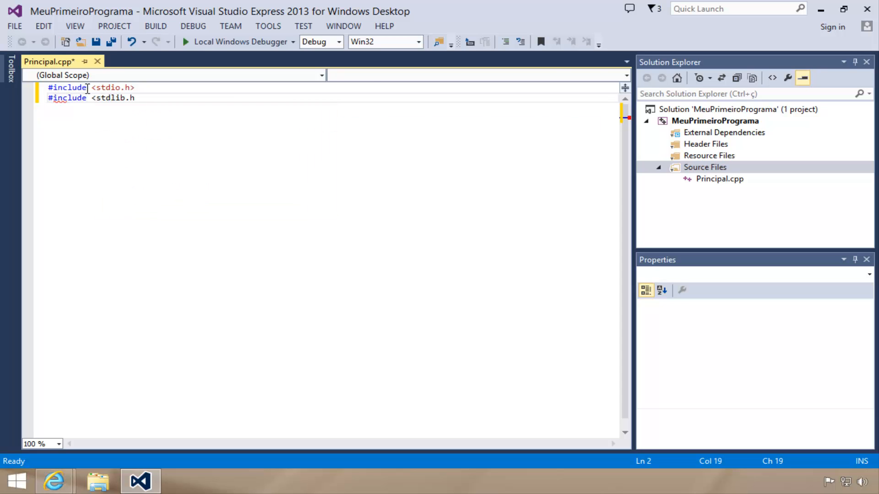
{"action": "type", "text": ">"}
{"action": "key", "text": "Return"}
Declare the global integer variable var with int var; below the includes, followed by a blank line
{"action": "key", "text": "Return"}
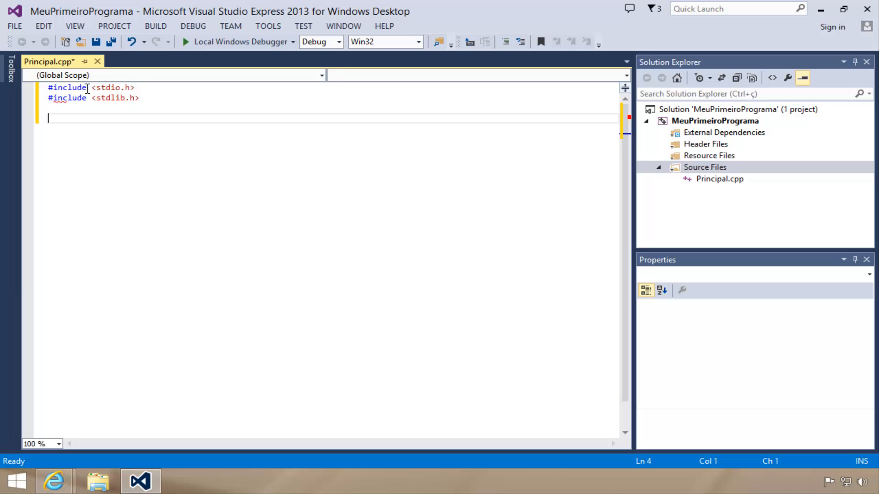
{"action": "type", "text": "int "}
{"action": "type", "text": "vari"}
{"action": "type", "text": ";"}
{"action": "key", "text": "BackSpace"}
{"action": "key", "text": "BackSpace"}
{"action": "type", "text": ";"}
Create the main function as int main() { with an empty line inside its body
{"action": "key", "text": "Return"}
{"action": "key", "text": "Return"}
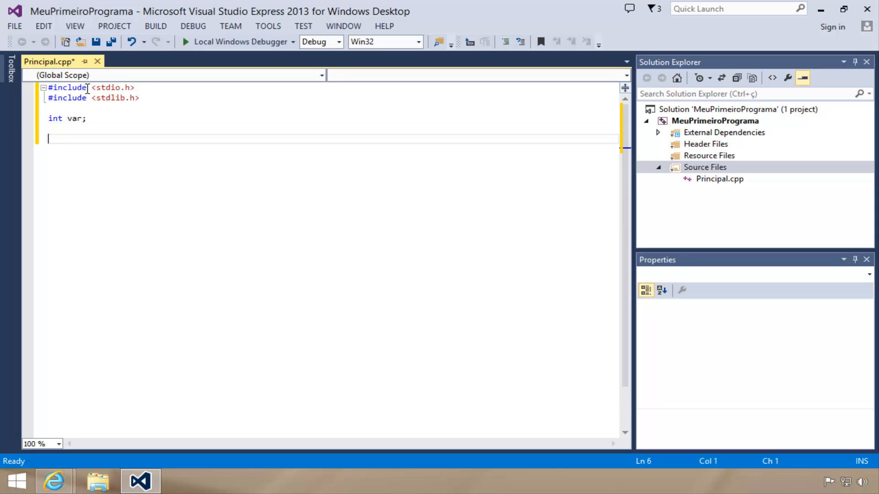
{"action": "type", "text": "int main() {"}
{"action": "key", "text": "Return"}
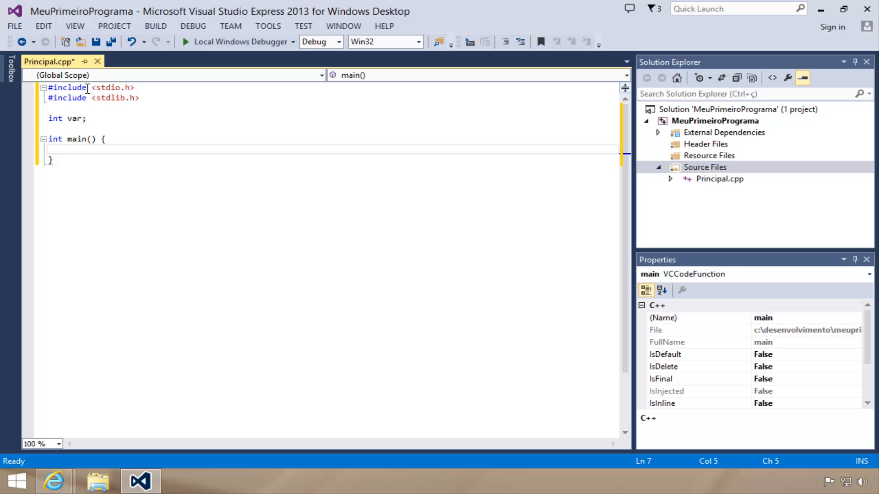
Write the statement printf("Digite um numero: \n"); as the first line inside main
{"action": "type", "text": "p"}
{"action": "key", "text": "BackSpace"}
{"action": "key", "text": "BackSpace"}
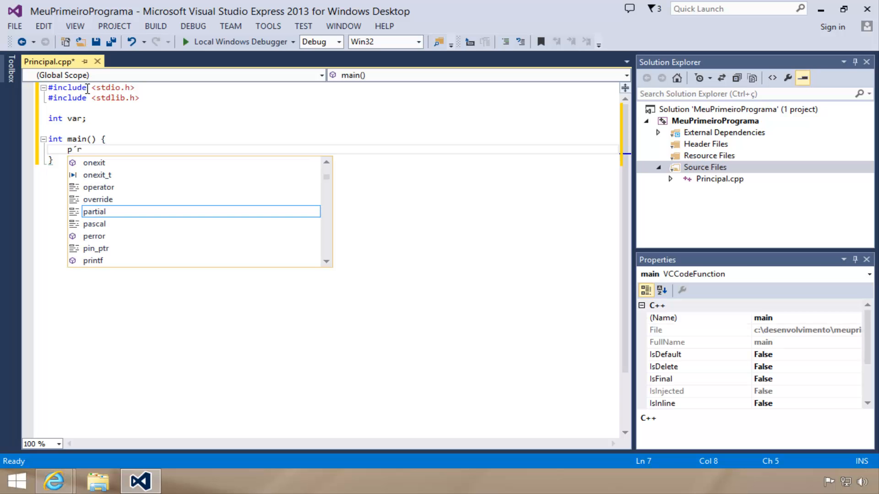
{"action": "type", "text": "rint"}
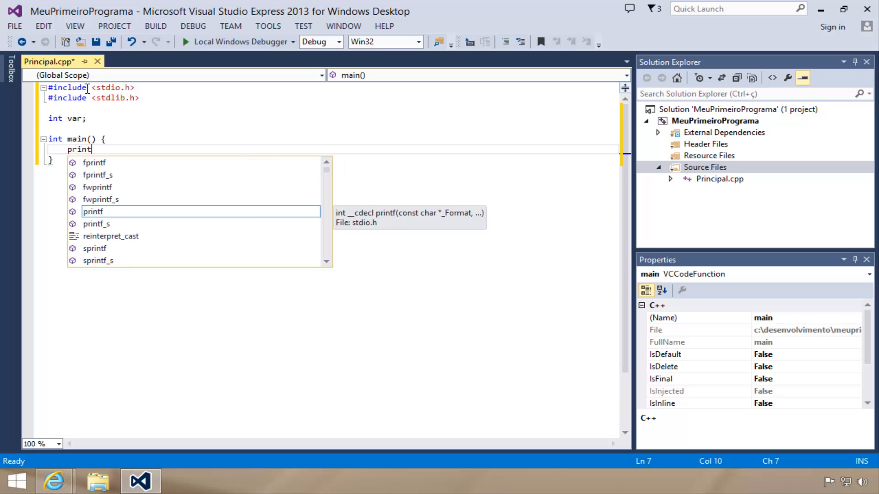
{"action": "key", "text": "Tab"}
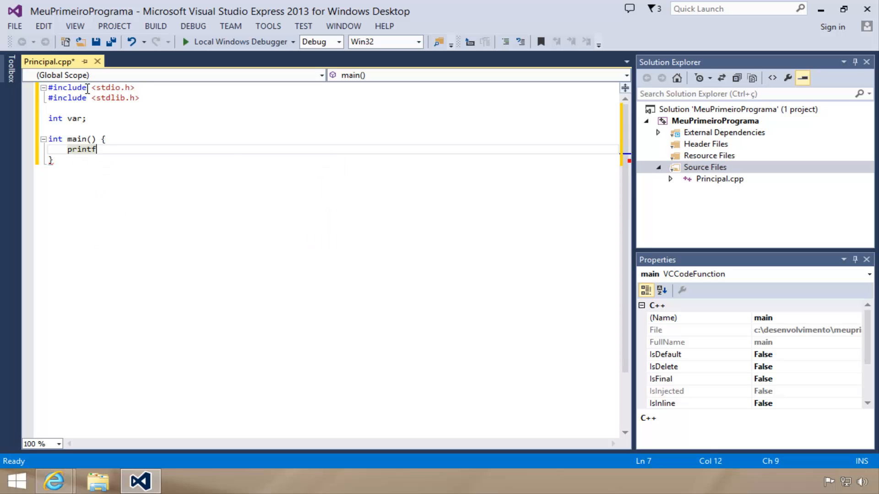
{"action": "type", "text": "(\"Digite a"}
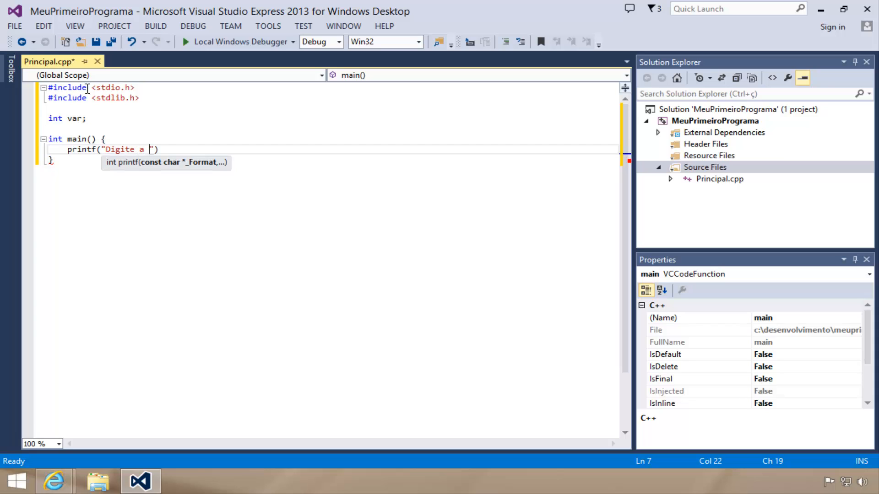
{"action": "key", "text": "BackSpace"}
{"action": "key", "text": "BackSpace"}
{"action": "key", "text": "BackSpace"}
{"action": "type", "text": "um numero: \\\""}
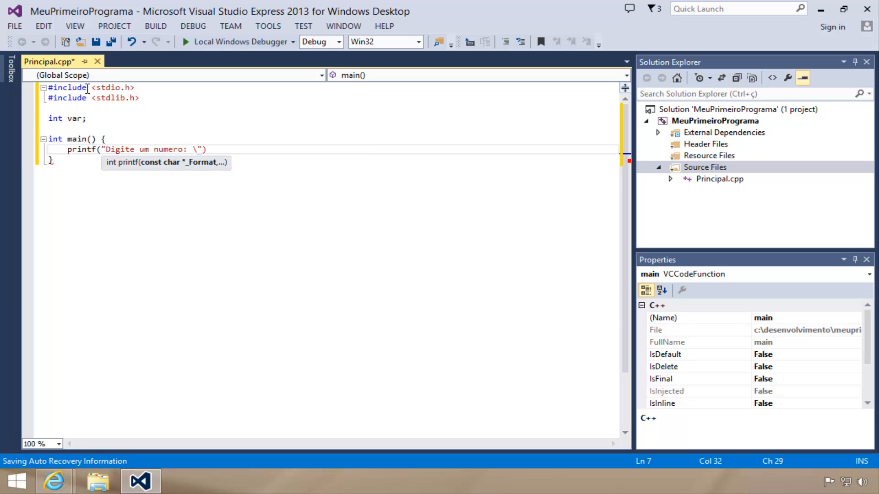
{"action": "type", "text": "n"}
{"action": "key", "text": "End"}
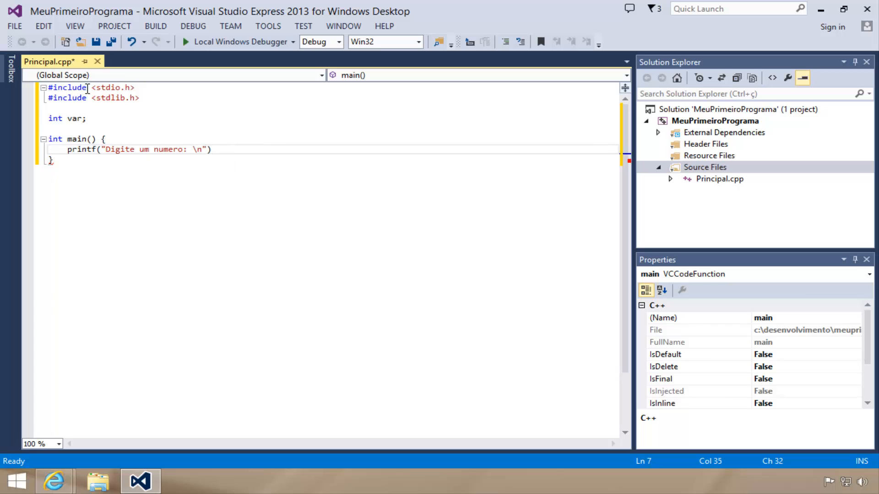
{"action": "type", "text": ";"}
{"action": "key", "text": "Return"}
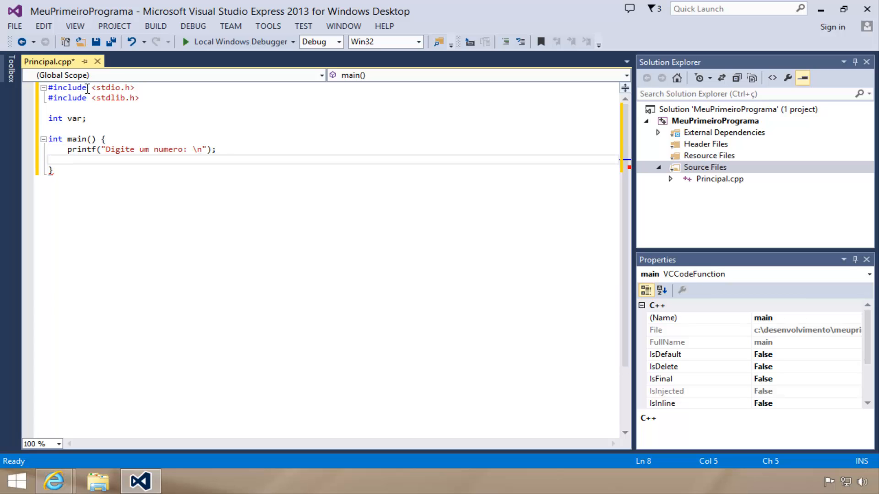
Add the statement scanf("%i", &var); below the printf line to read the number into var
{"action": "type", "text": "sca"}
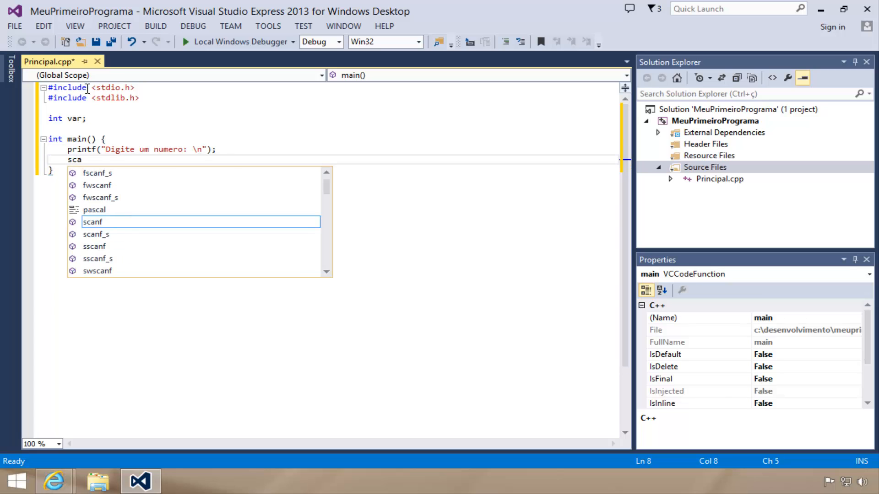
{"action": "key", "text": "Down"}
{"action": "key", "text": "Return"}
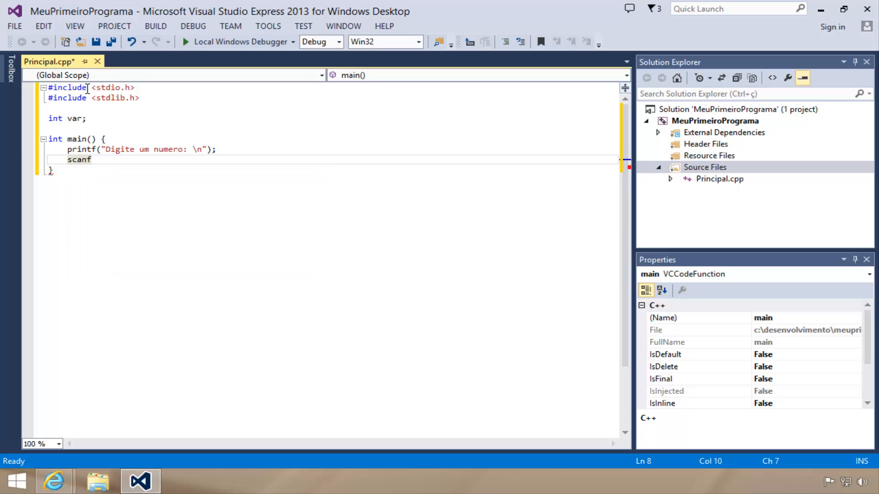
{"action": "type", "text": "(\""}
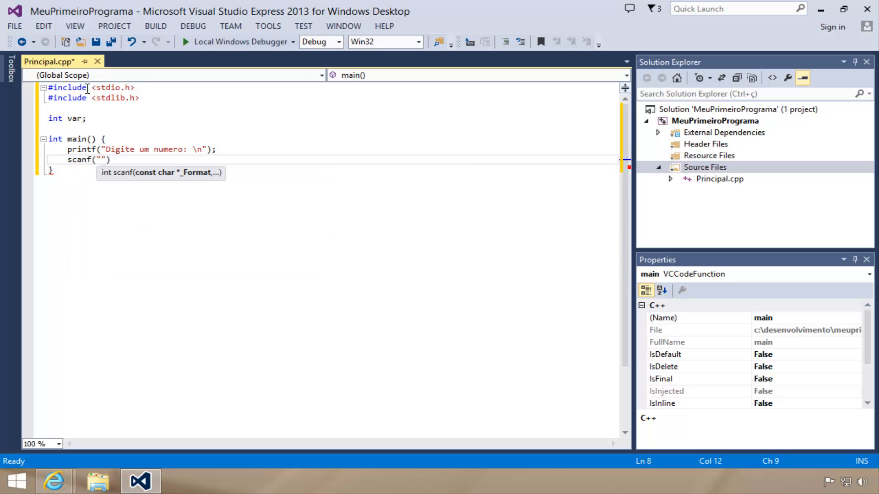
{"action": "type", "text": "%i\", "}
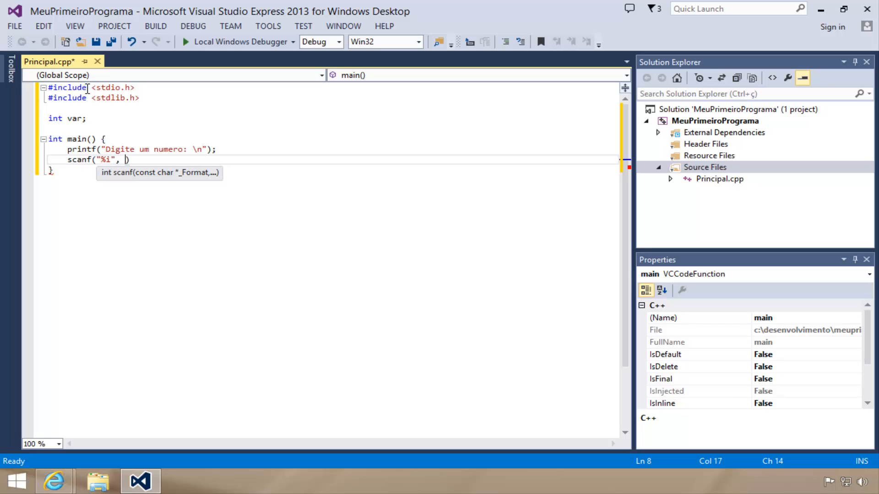
{"action": "type", "text": "&var)"}
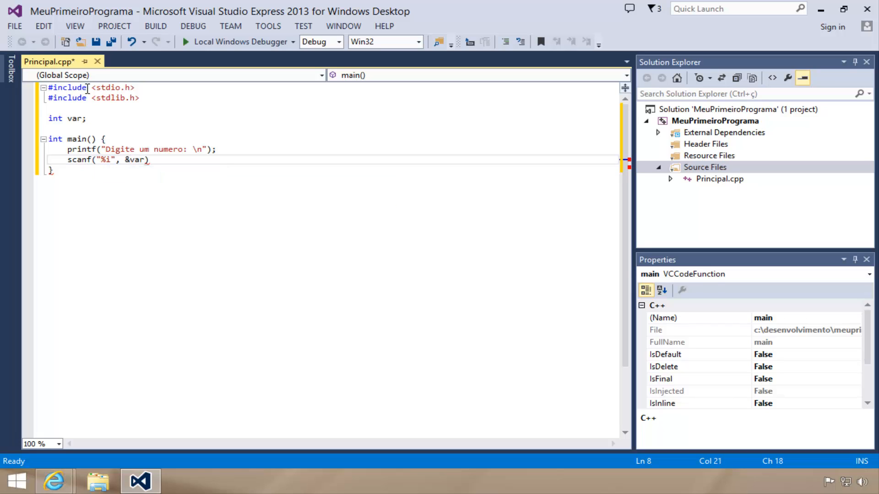
{"action": "type", "text": ";"}
{"action": "key", "text": "Return"}
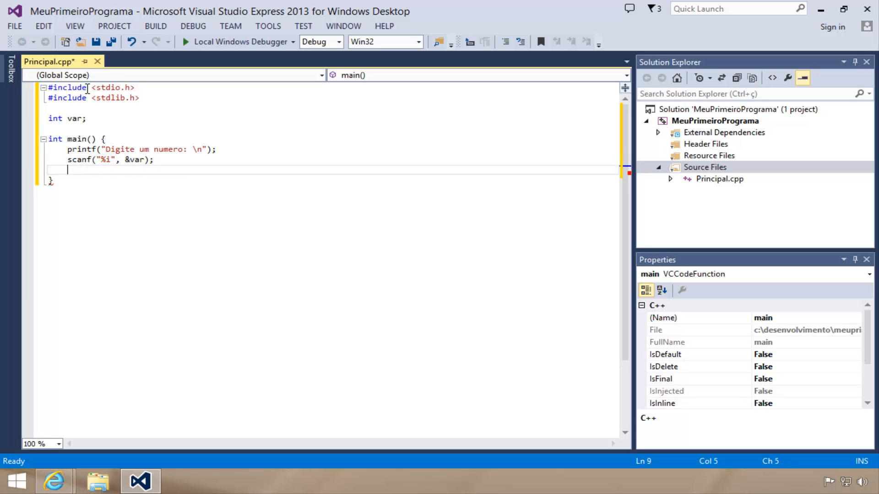
Add the statement printf("O numero digitado foi: %i \n", var); below the scanf line to print the number
{"action": "type", "text": "printf(\""}
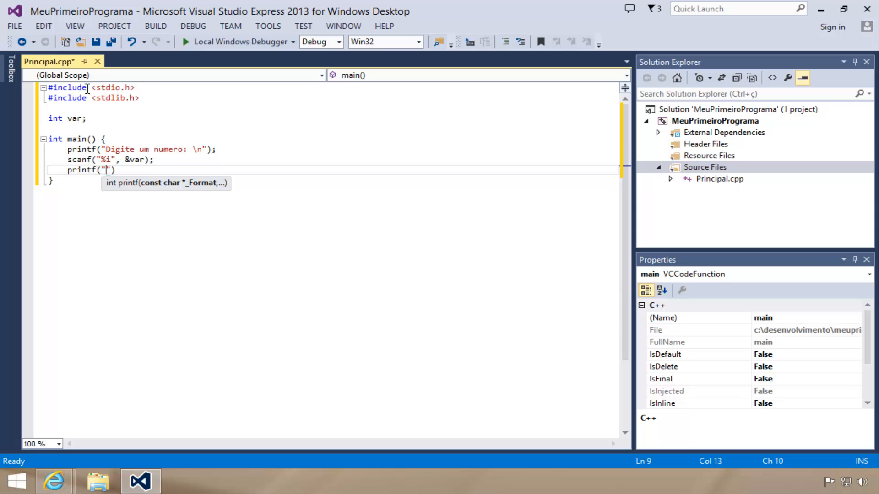
{"action": "type", "text": "O numero digitado foi: "}
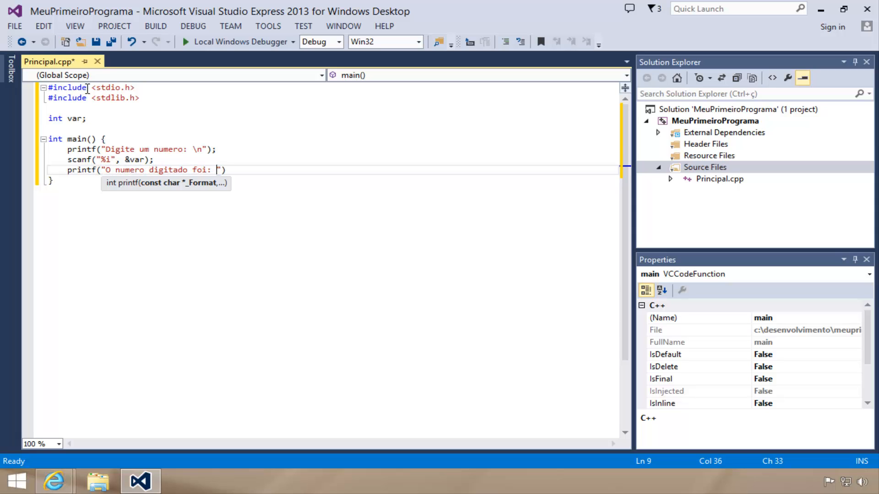
{"action": "type", "text": "%i \\z"}
{"action": "key", "text": "BackSpace"}
{"action": "type", "text": "n"}
{"action": "key", "text": "Right"}
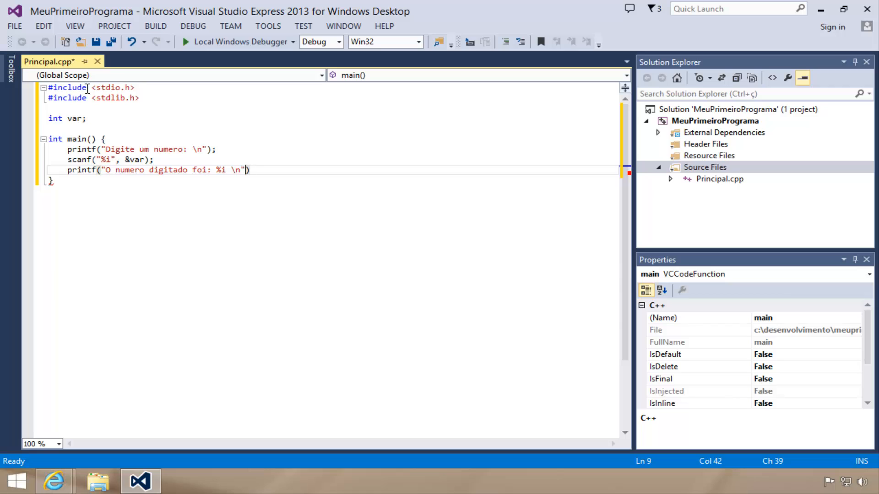
{"action": "type", "text": ", var"}
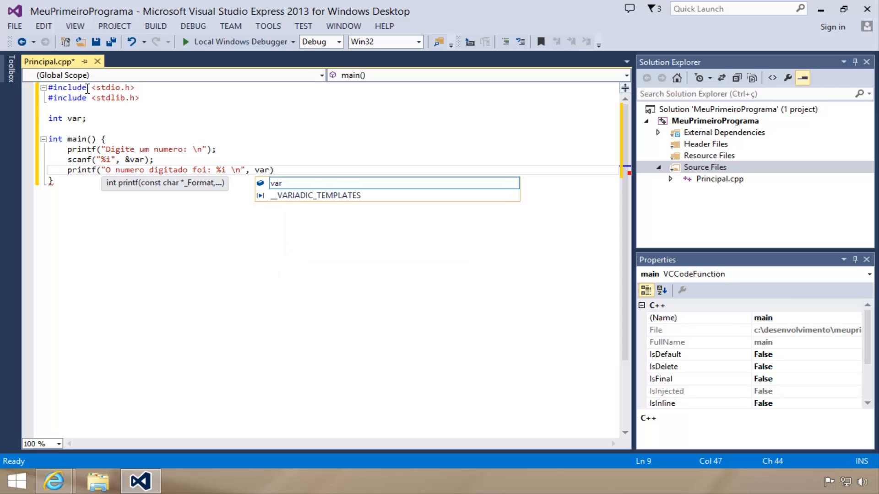
{"action": "type", "text": ");"}
Leave a blank line and add the statement system("pause"); below the printf line in main
{"action": "key", "text": "Return"}
{"action": "key", "text": "Return"}
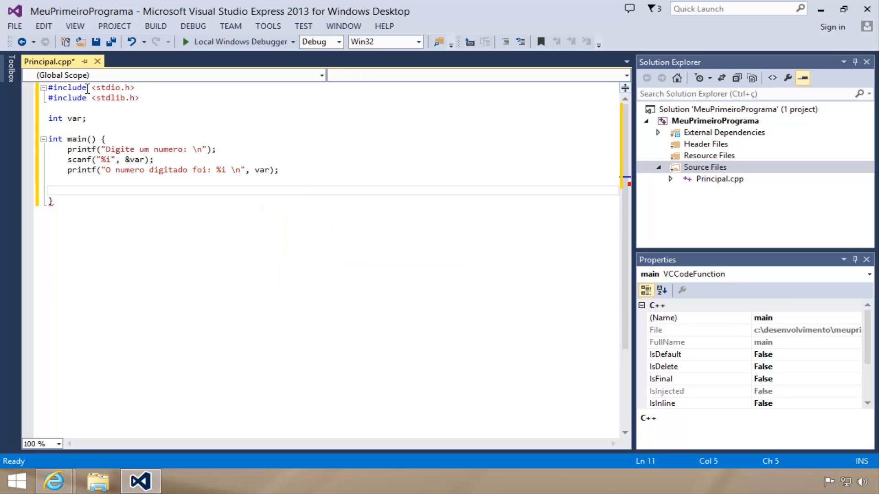
{"action": "type", "text": "sys"}
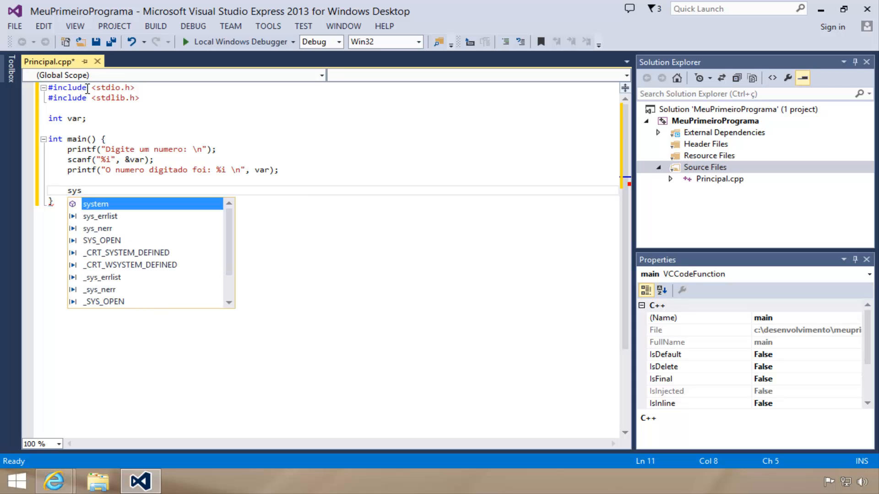
{"action": "key", "text": "Tab"}
{"action": "type", "text": "("}
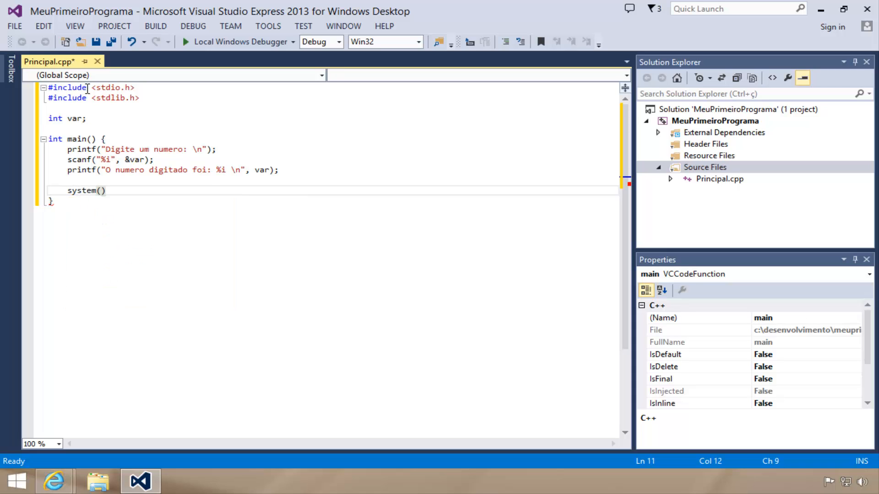
{"action": "type", "text": "\""}
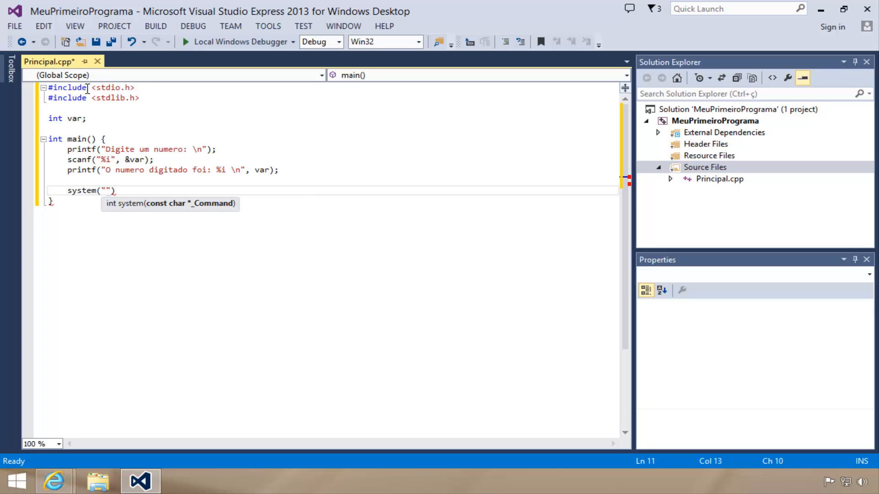
{"action": "type", "text": "pause\")"}
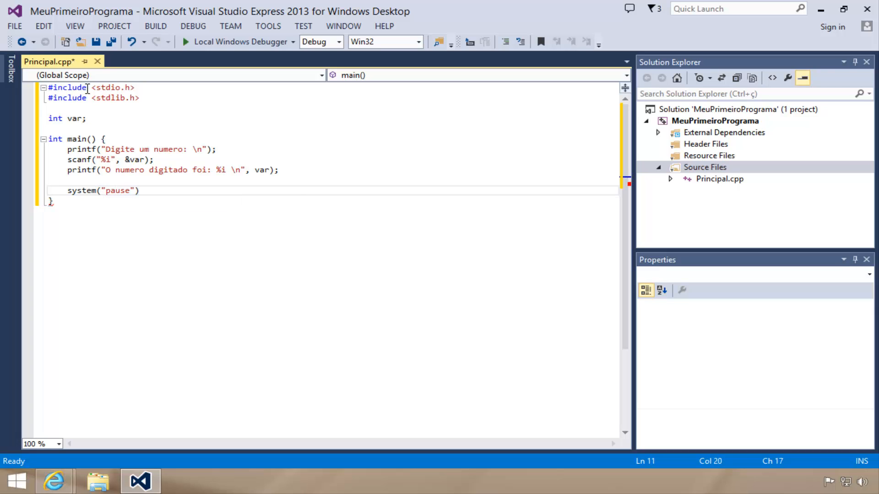
{"action": "type", "text": ";"}
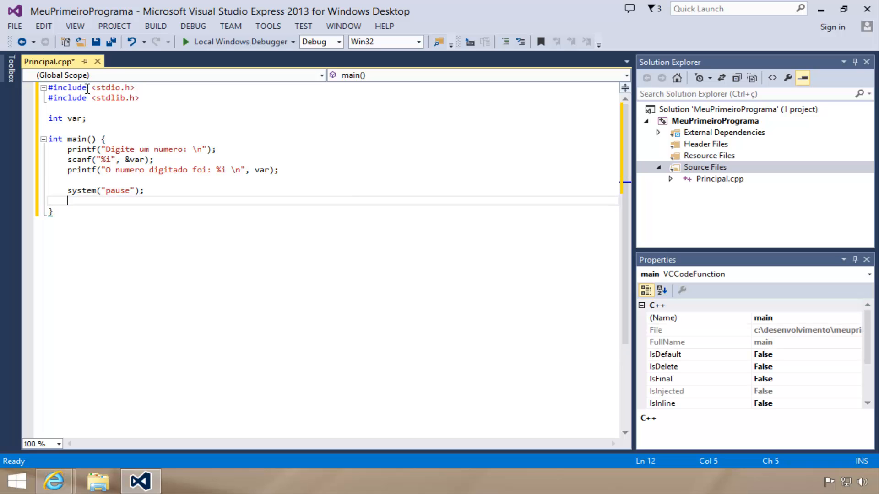
End the main function with the statement return 0; on a new line
{"action": "key", "text": "Return"}
{"action": "type", "text": "return 0;"}
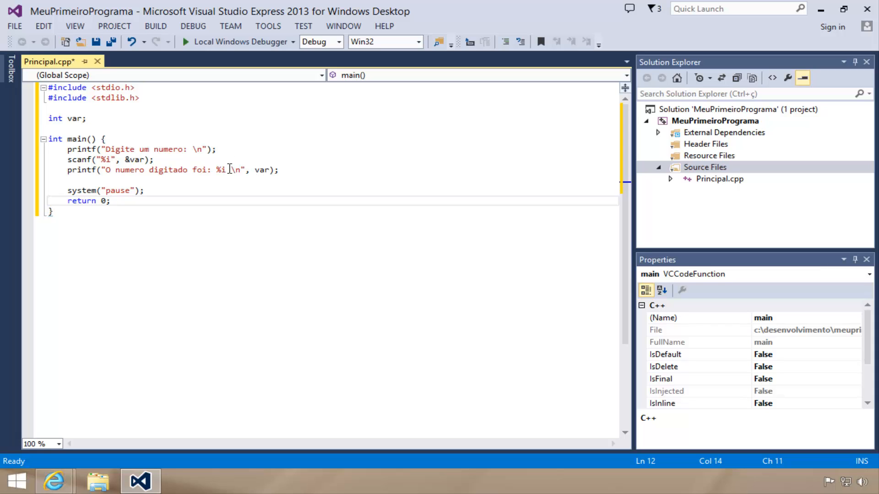
Try to build and run the program with the Local Windows Debugger, declining to run the last successful build
{"action": "left_click", "coordinate": [224, 42]}
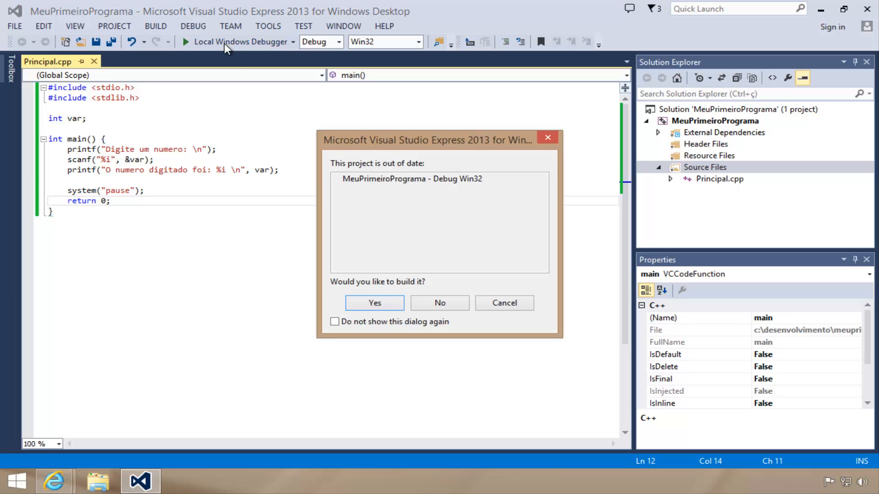
{"action": "left_click", "coordinate": [382, 305]}
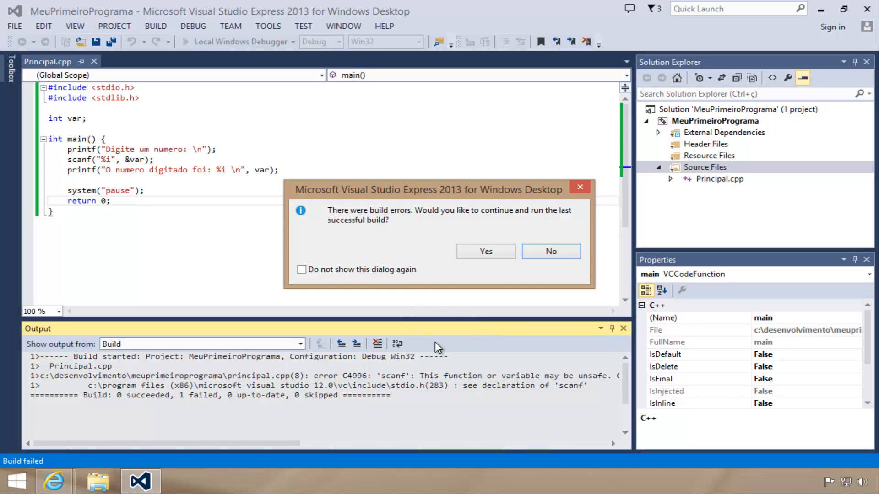
{"action": "left_click", "coordinate": [549, 250]}
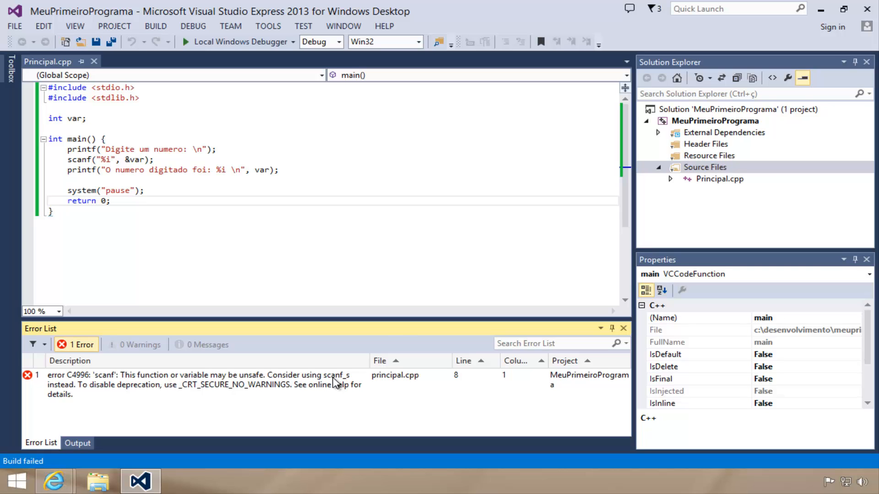
Set SDL checks to No (/sdl-) in the C/C++ properties of the MeuPrimeiroPrograma project and apply the change
{"action": "right_click", "coordinate": [728, 122]}
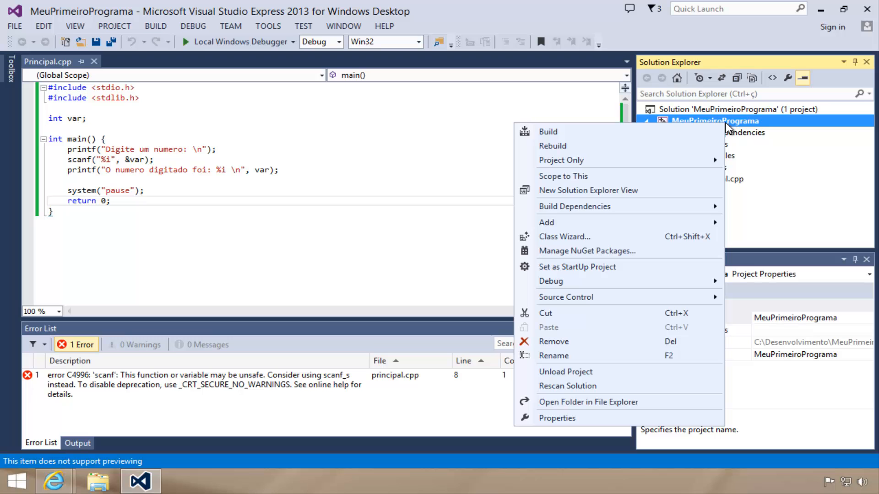
{"action": "left_click", "coordinate": [557, 418]}
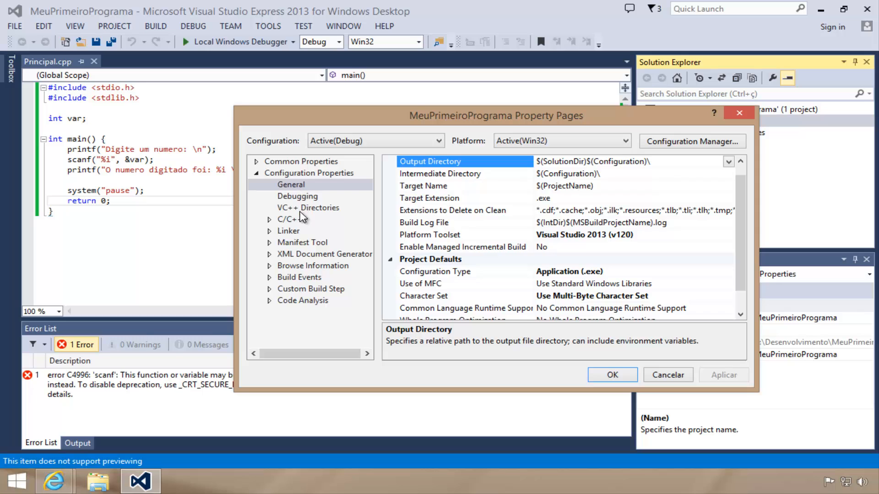
{"action": "left_click_drag", "start_coordinate": [742, 239], "coordinate": [712, 259]}
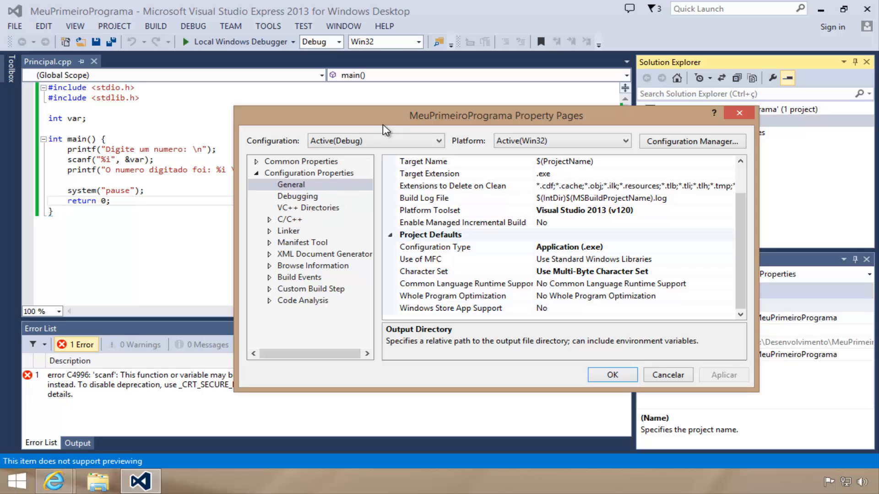
{"action": "left_click", "coordinate": [279, 220]}
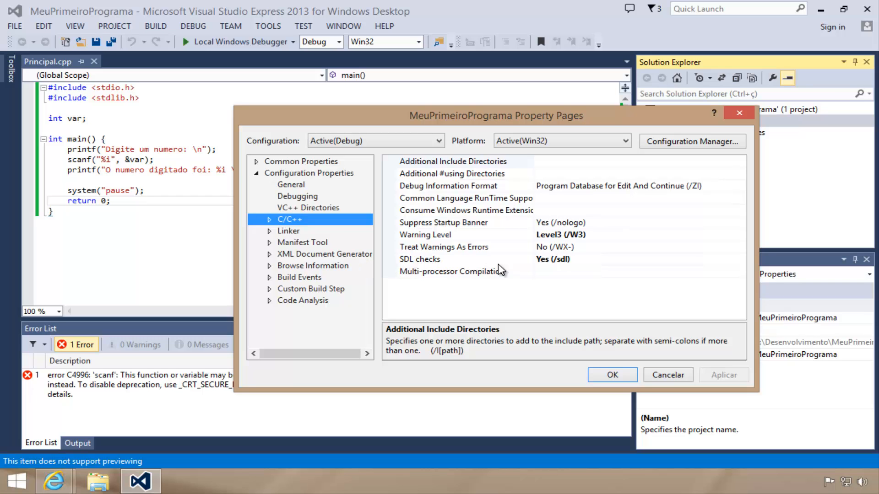
{"action": "left_click", "coordinate": [652, 259]}
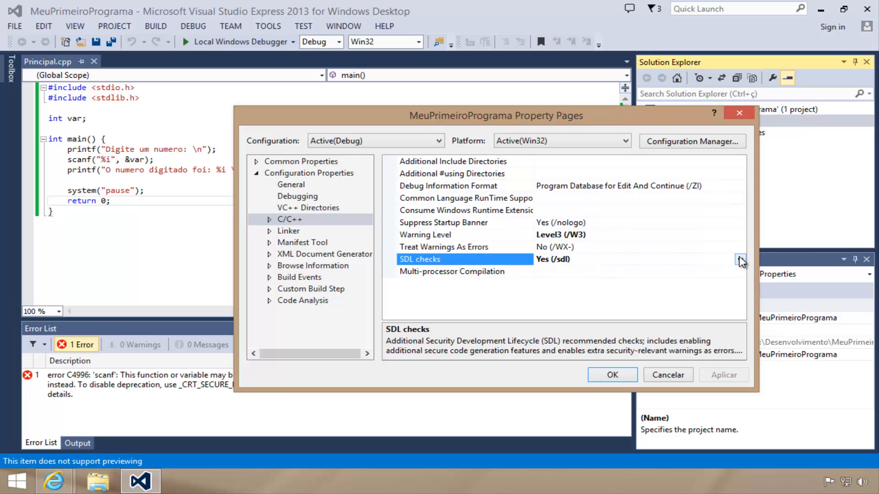
{"action": "left_click", "coordinate": [740, 259]}
{"action": "left_click", "coordinate": [615, 278]}
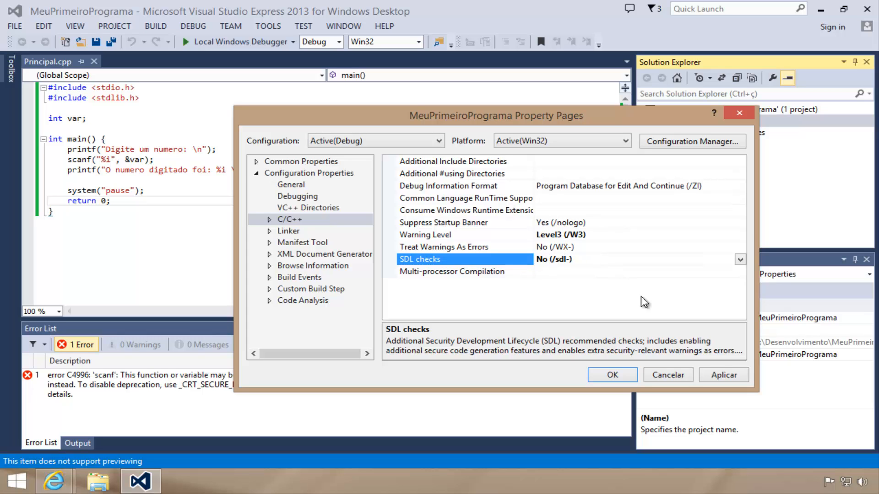
{"action": "left_click", "coordinate": [715, 376]}
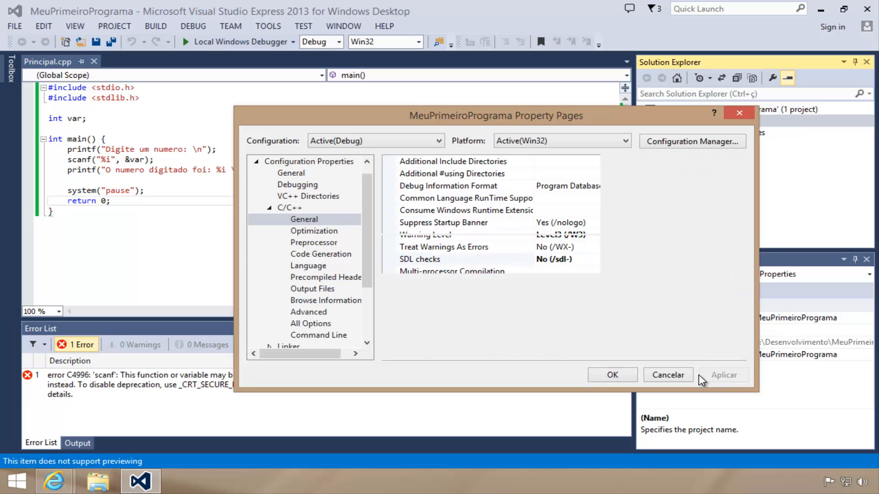
{"action": "left_click", "coordinate": [618, 371]}
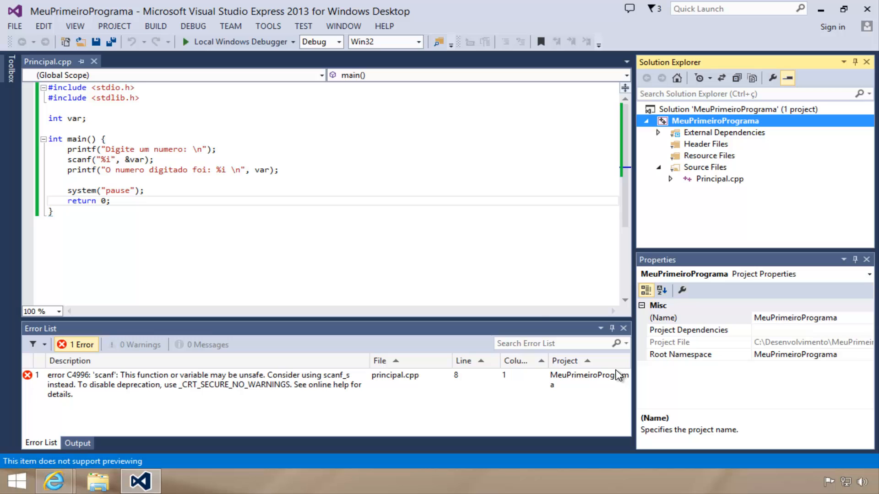
Build and run the program in the debugger, enter 7 as the number, and continue past the pause to finish it
{"action": "left_click", "coordinate": [190, 41]}
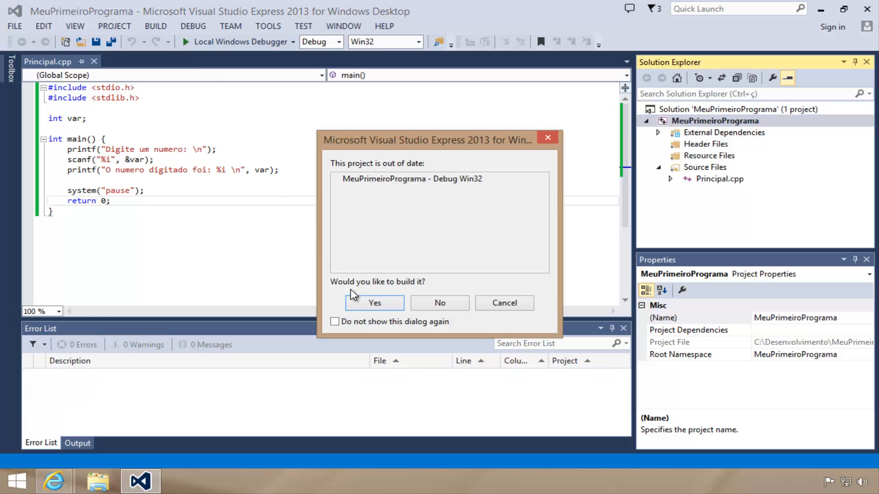
{"action": "left_click", "coordinate": [389, 303]}
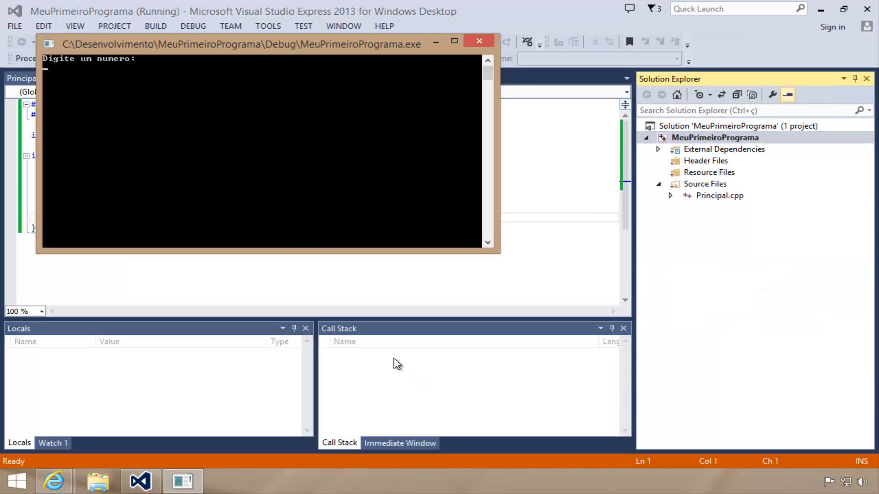
{"action": "left_click_drag", "start_coordinate": [133, 45], "coordinate": [199, 86]}
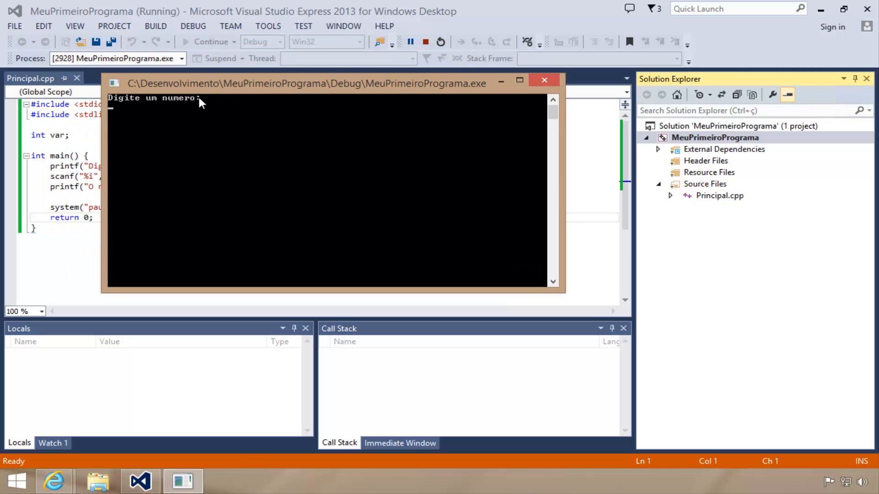
{"action": "type", "text": "7"}
{"action": "key", "text": "Return"}
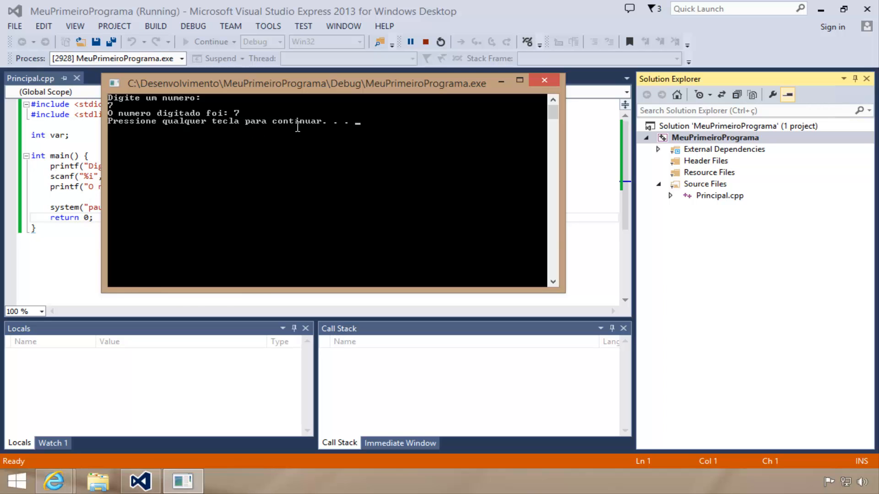
{"action": "key", "text": "Return"}
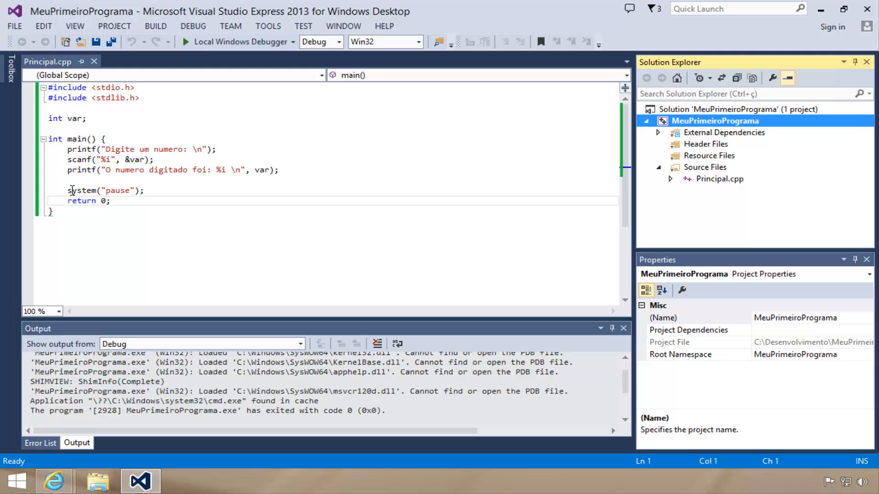
Comment out the system("pause"); line with //
{"action": "left_click", "coordinate": [68, 190]}
{"action": "type", "text": "/"}
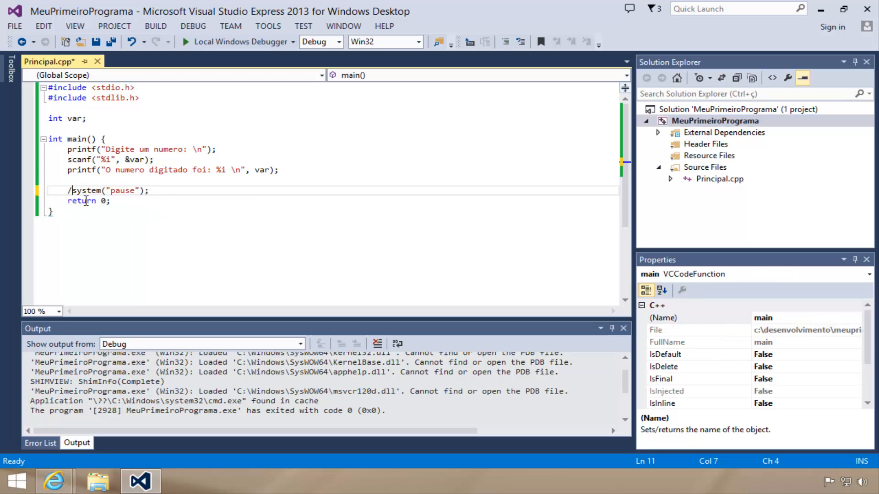
{"action": "type", "text": "/"}
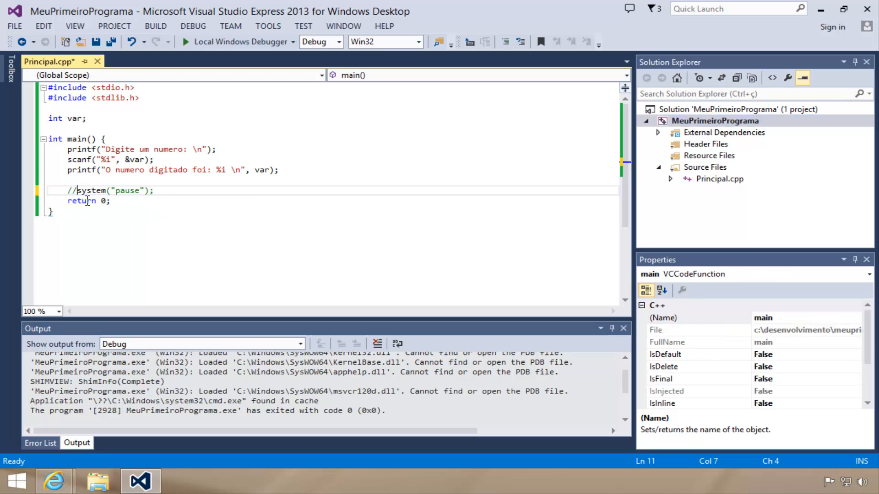
Rebuild and run the program without the pause, entering 7 as the number
{"action": "left_click", "coordinate": [223, 42]}
{"action": "left_click", "coordinate": [378, 307]}
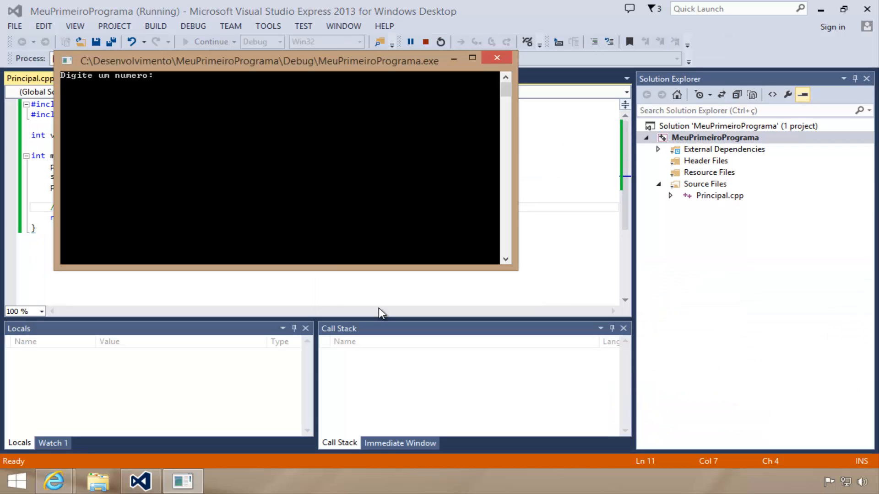
{"action": "type", "text": "7"}
{"action": "key", "text": "Return"}
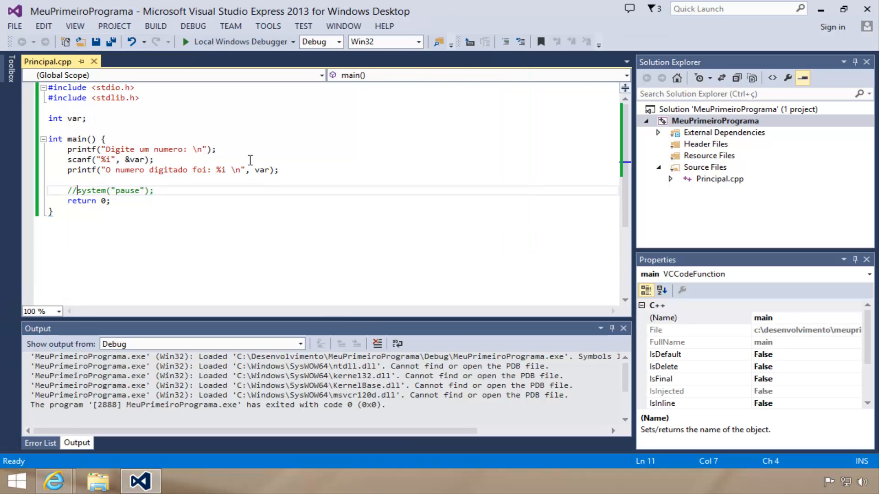
Remove the // in front of the system("pause"); line to reactivate it
{"action": "key", "text": "BackSpace"}
{"action": "key", "text": "BackSpace"}
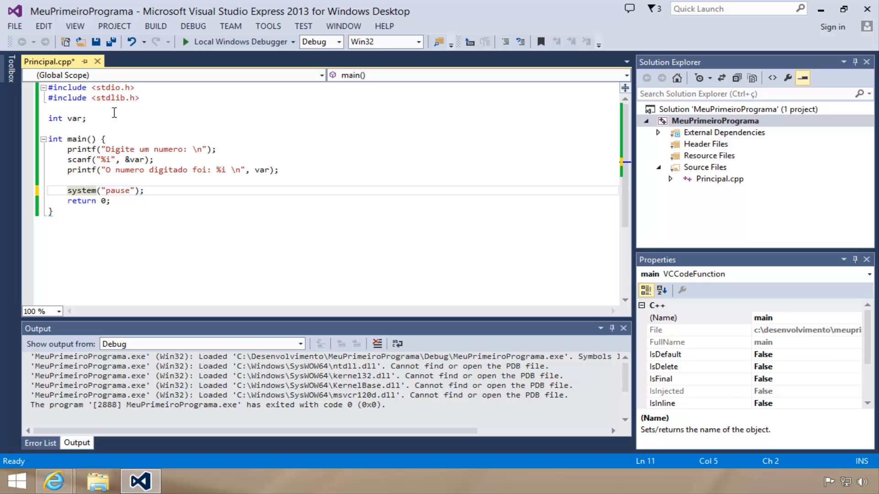
Highlight the #include <stdlib.h> line and the system("pause"); line that depends on it, and save all files
{"action": "left_click_drag", "start_coordinate": [135, 100], "coordinate": [40, 101]}
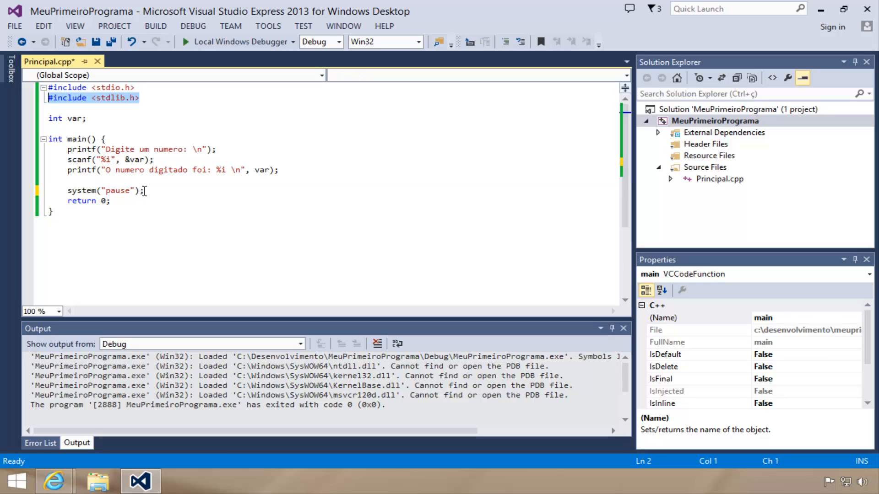
{"action": "left_click_drag", "start_coordinate": [145, 190], "coordinate": [71, 196]}
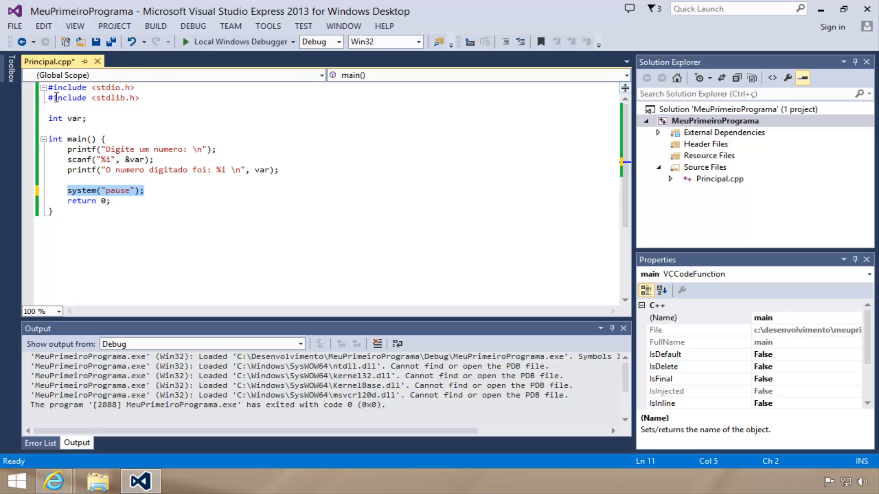
{"action": "left_click", "coordinate": [110, 40]}
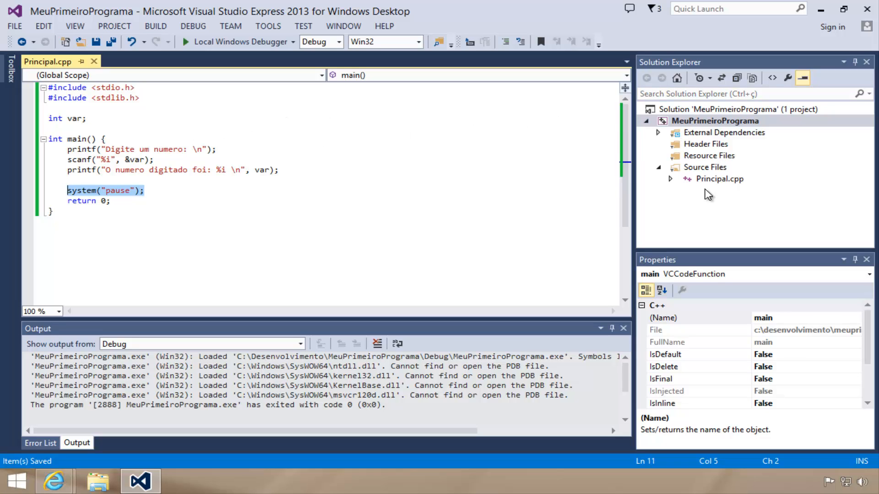
Highlight the int main() function header in Principal.cpp and close Visual Studio
{"action": "left_click_drag", "start_coordinate": [48, 139], "coordinate": [96, 139]}
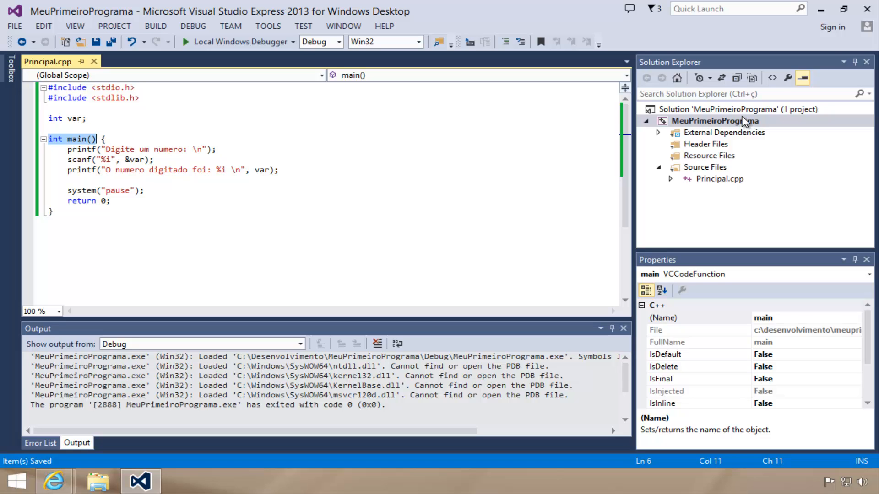
{"action": "left_click", "coordinate": [866, 10]}
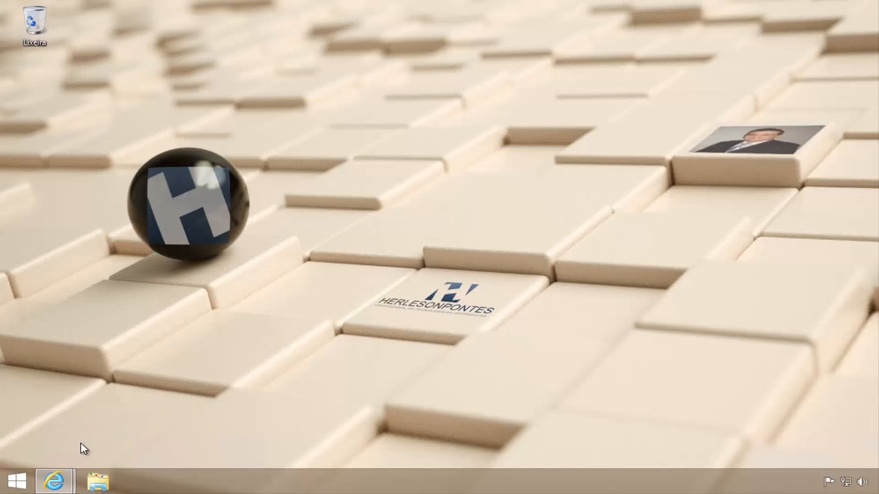
In File Explorer, open C:\Desenvolvimento\MeuPrimeiroPrograma and select the Principal C++ source file
{"action": "left_click", "coordinate": [98, 481]}
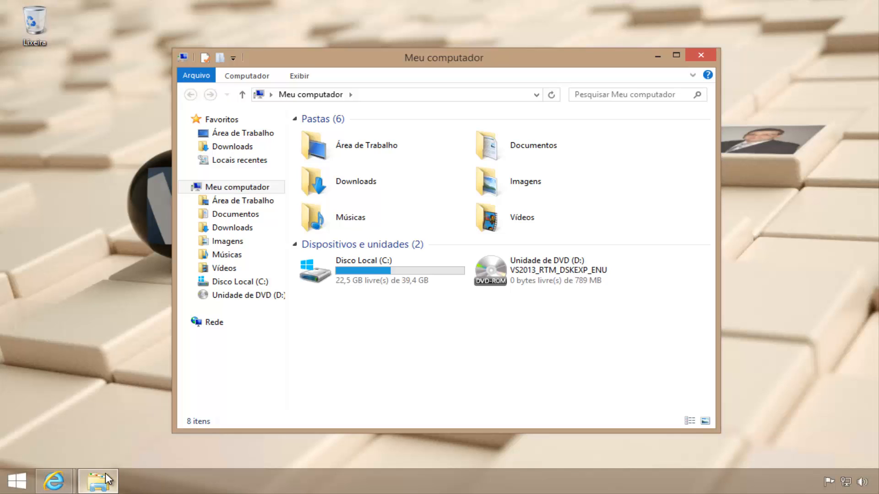
{"action": "double_click", "coordinate": [356, 270]}
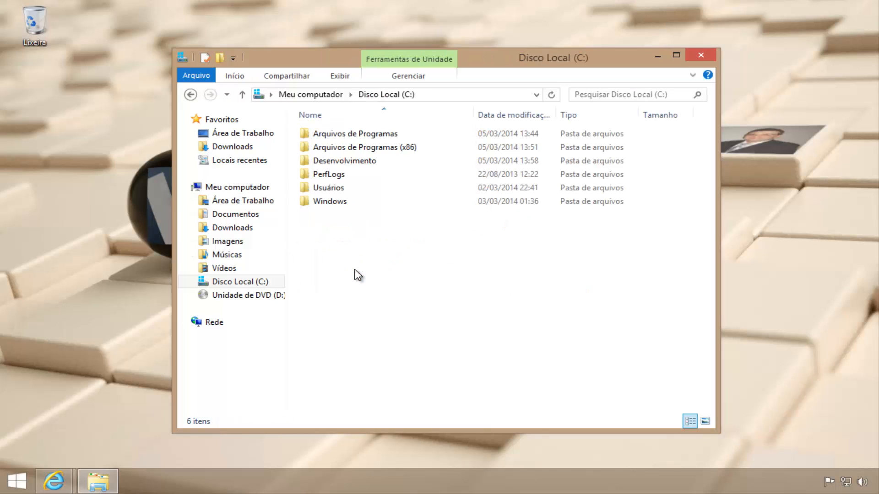
{"action": "double_click", "coordinate": [369, 162]}
{"action": "left_click", "coordinate": [360, 136]}
{"action": "left_click", "coordinate": [361, 136]}
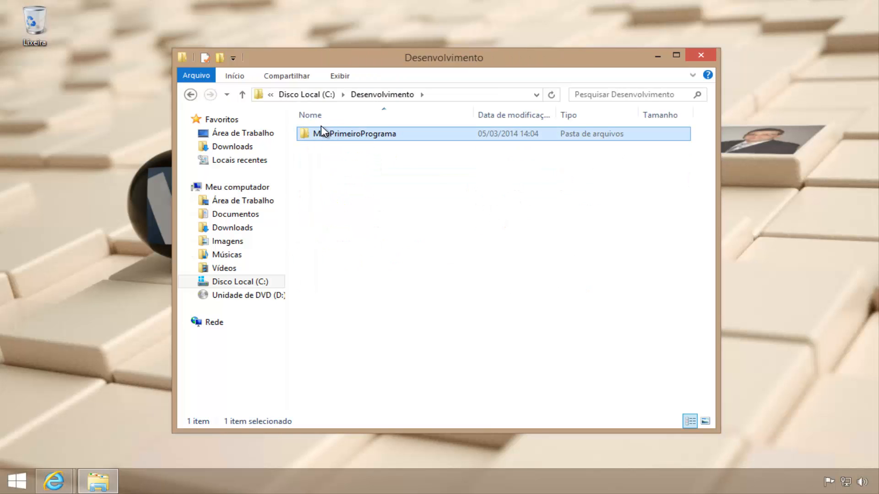
{"action": "double_click", "coordinate": [357, 135]}
{"action": "left_click", "coordinate": [358, 134]}
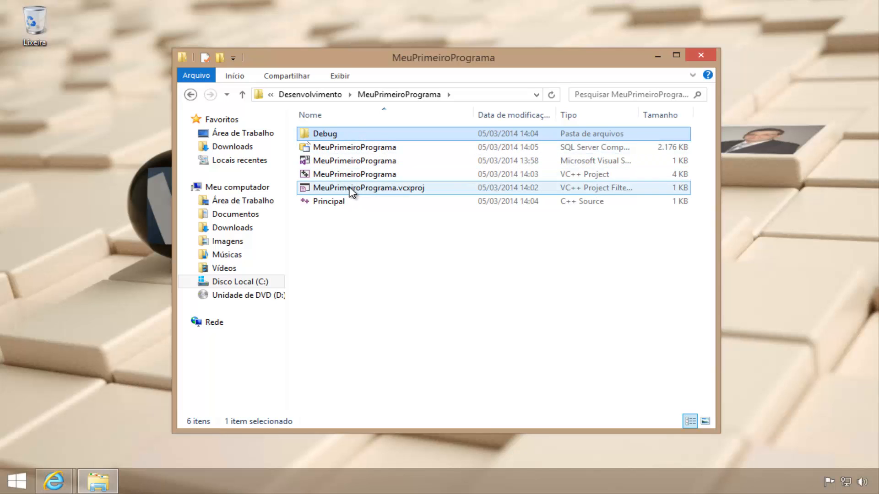
{"action": "left_click", "coordinate": [335, 202]}
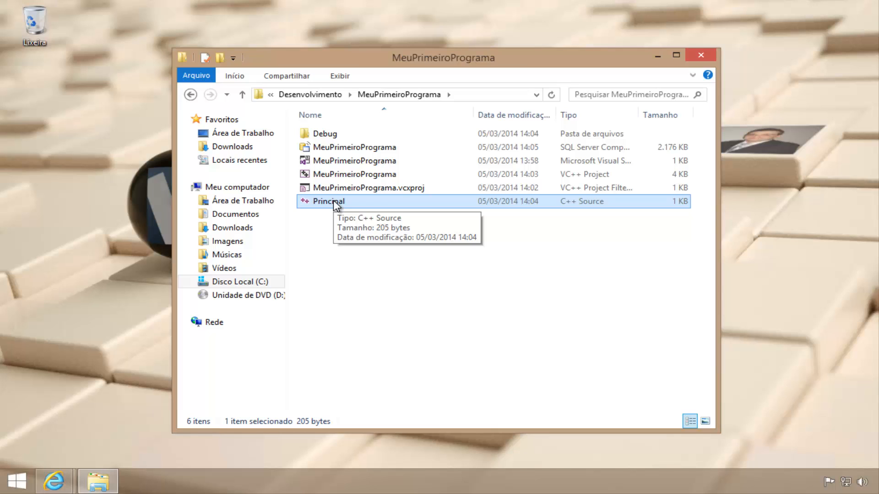
Run the MeuPrimeiroPrograma application from the project's Debug folder, entering 20 as the number
{"action": "left_click", "coordinate": [333, 133]}
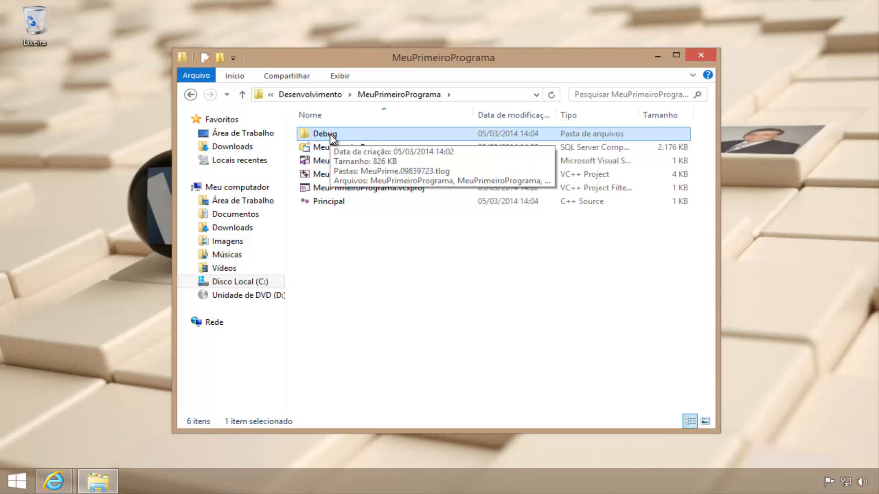
{"action": "double_click", "coordinate": [330, 134]}
{"action": "left_click", "coordinate": [335, 146]}
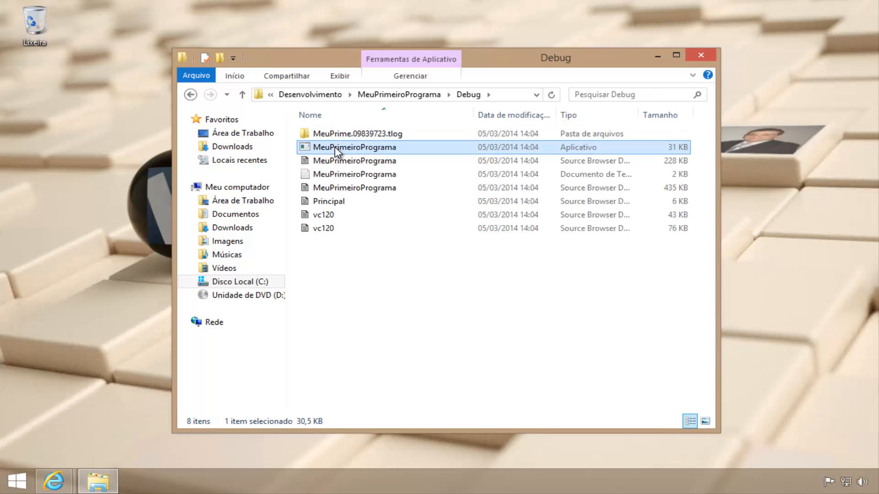
{"action": "mouse_move", "coordinate": [375, 150]}
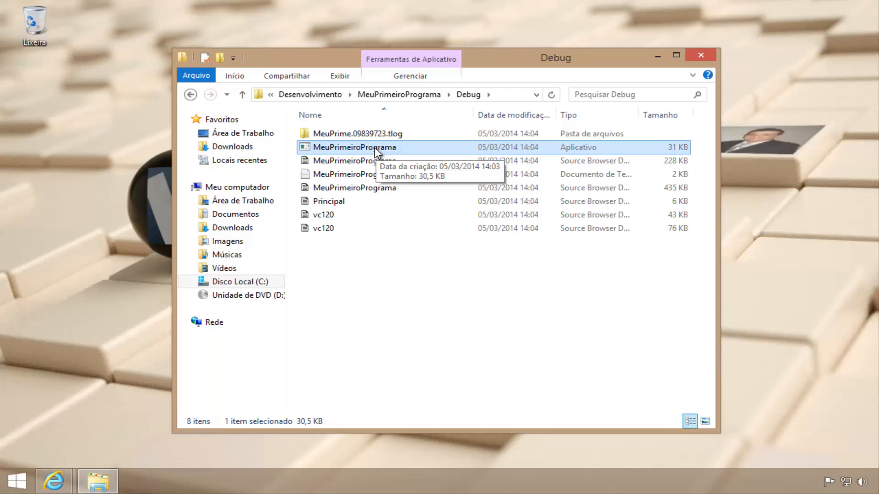
{"action": "double_click", "coordinate": [374, 148]}
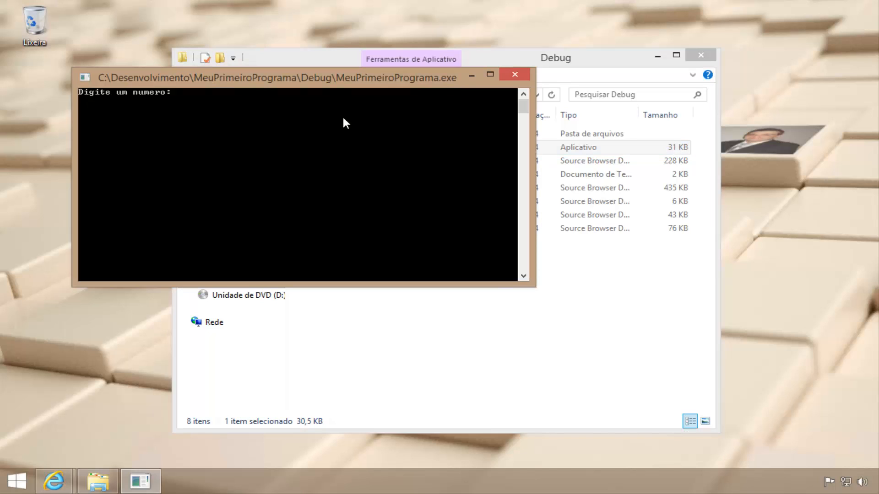
{"action": "left_click_drag", "start_coordinate": [341, 78], "coordinate": [491, 176]}
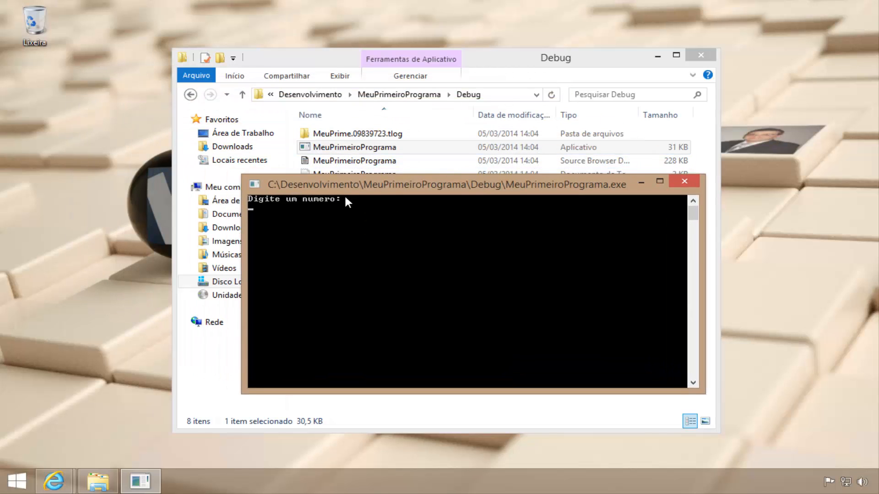
{"action": "type", "text": "20"}
{"action": "key", "text": "Return"}
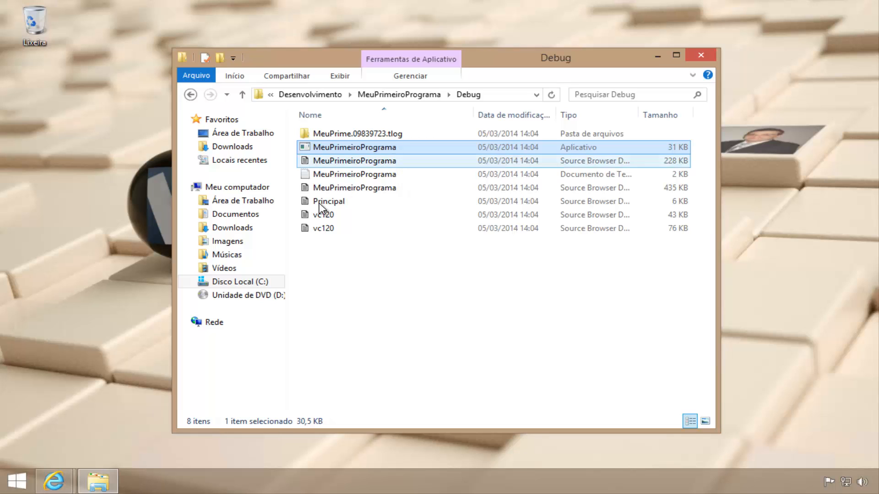
Eject the VS2013_RTM_DSKEXP_ENU image mounted as DVD drive D: and close the File Explorer window
{"action": "right_click", "coordinate": [255, 301]}
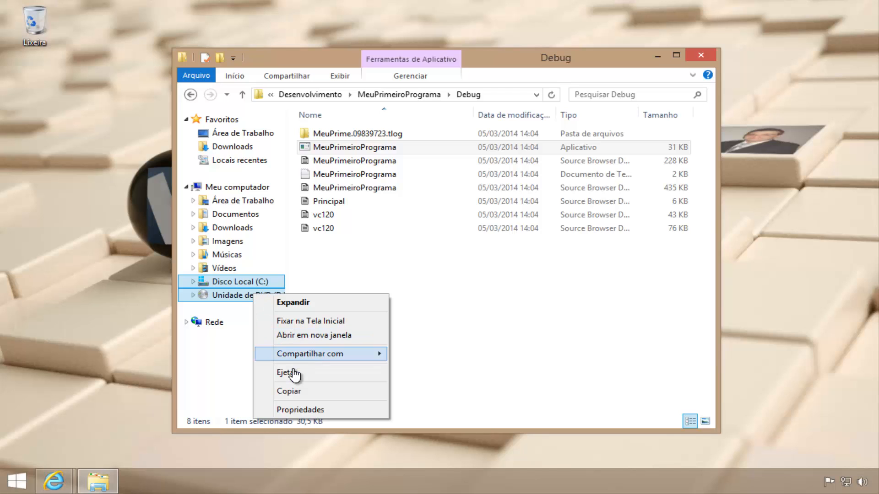
{"action": "right_click", "coordinate": [238, 298]}
{"action": "left_click", "coordinate": [354, 287]}
{"action": "right_click", "coordinate": [258, 300]}
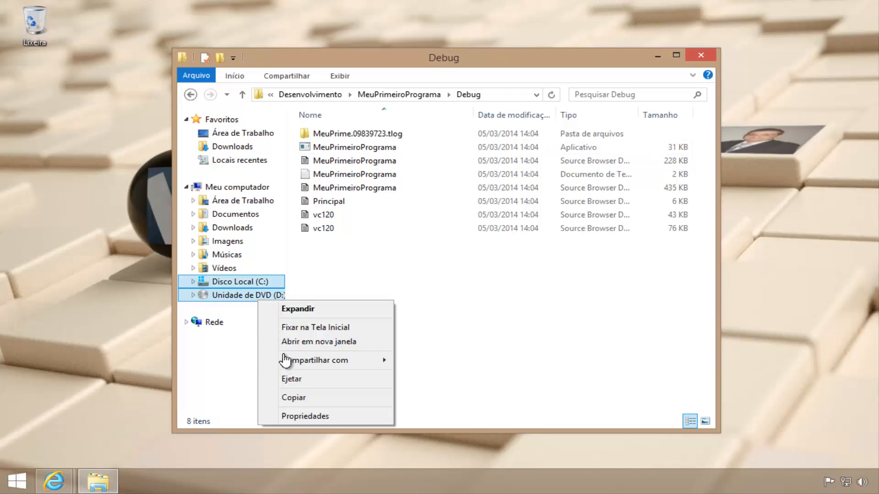
{"action": "left_click", "coordinate": [294, 380]}
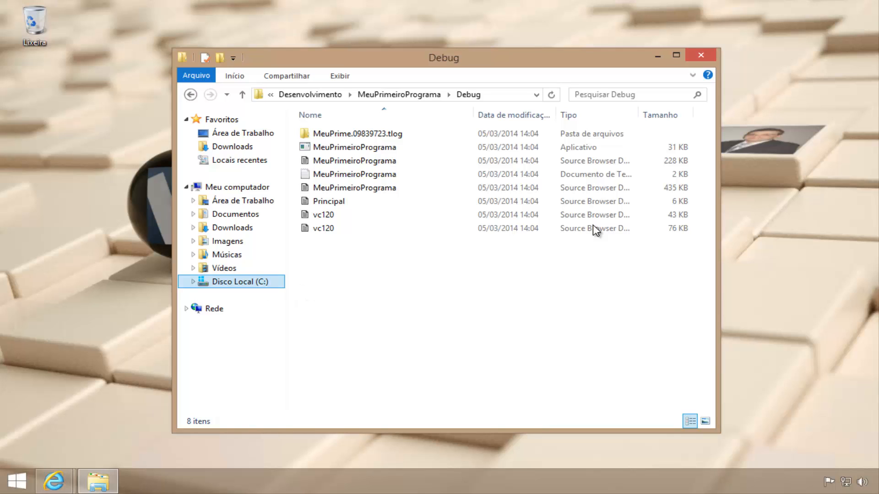
{"action": "left_click", "coordinate": [699, 56]}
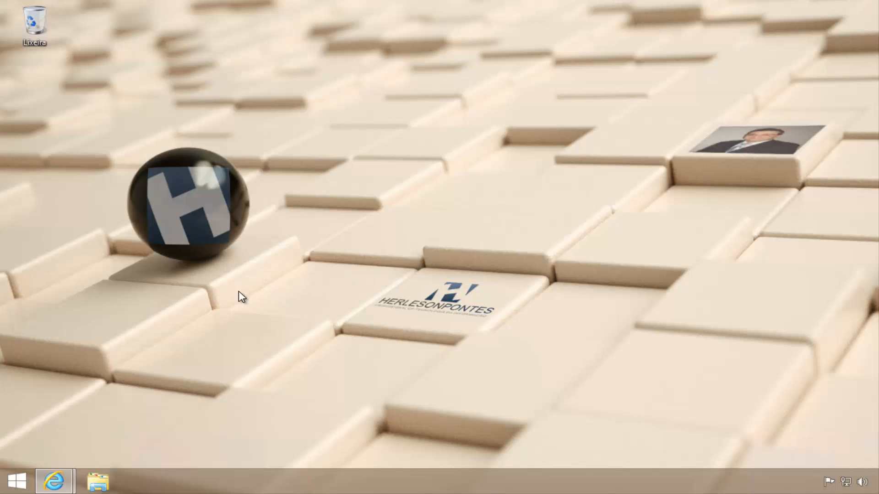
Switch to the Visual Studio download page in Internet Explorer and set the language pack's download language to Português (BR)
{"action": "mouse_move", "coordinate": [55, 481]}
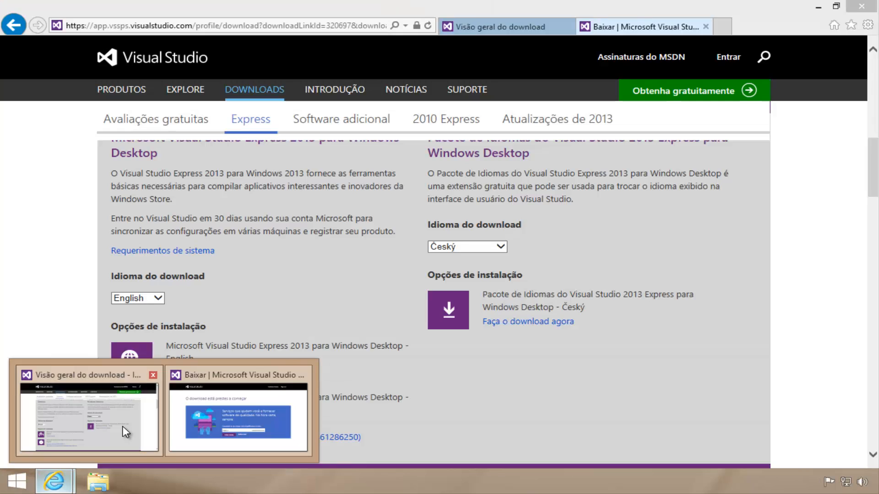
{"action": "left_click", "coordinate": [122, 427]}
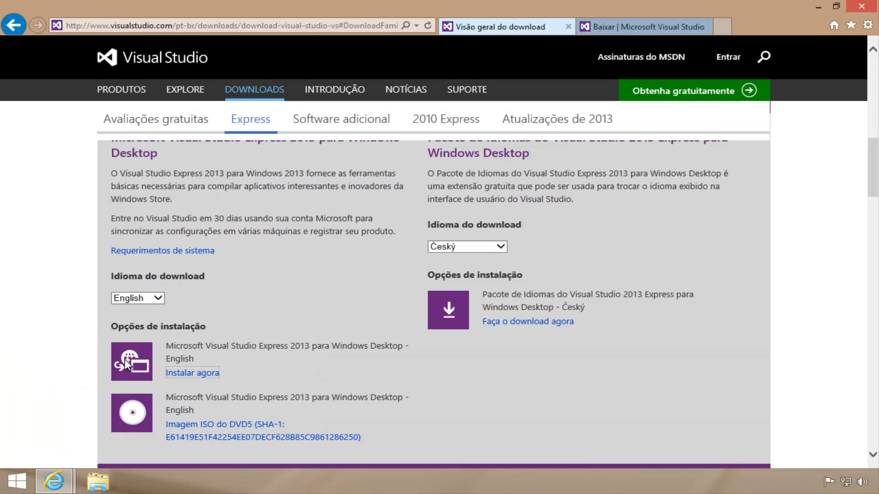
{"action": "scroll", "coordinate": [630, 201], "scroll_direction": "up", "scroll_amount": 2}
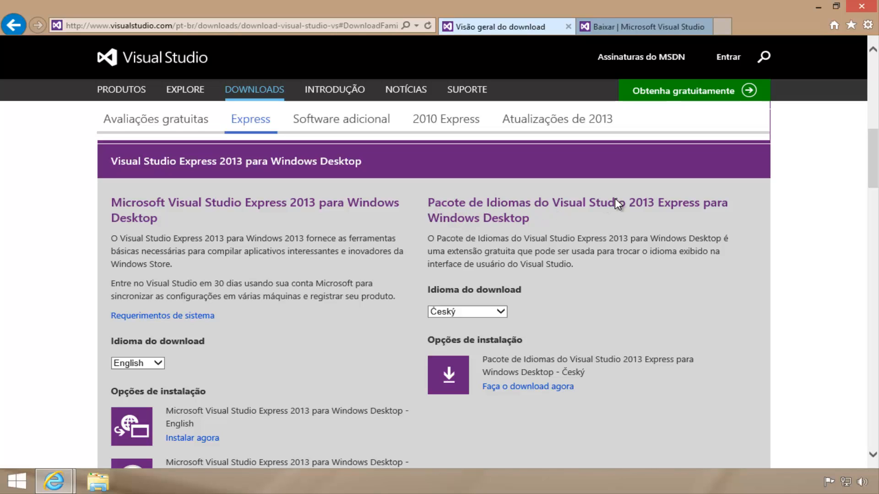
{"action": "left_click", "coordinate": [497, 315]}
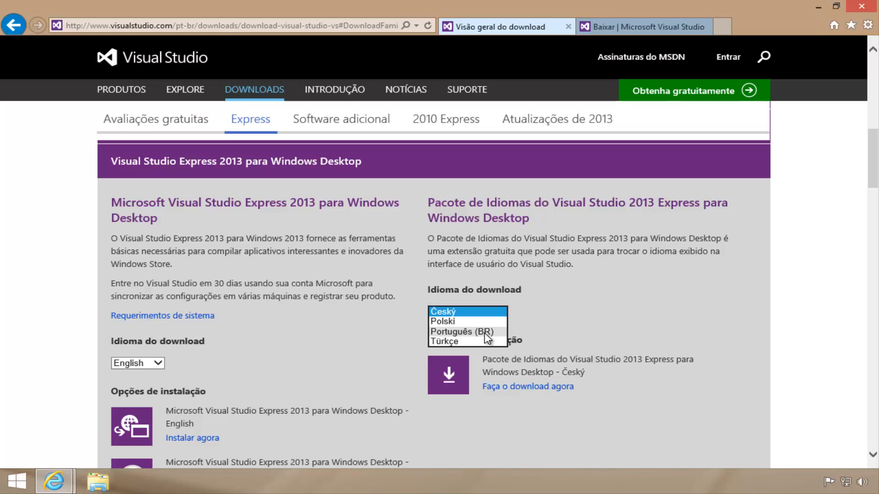
{"action": "left_click", "coordinate": [484, 333]}
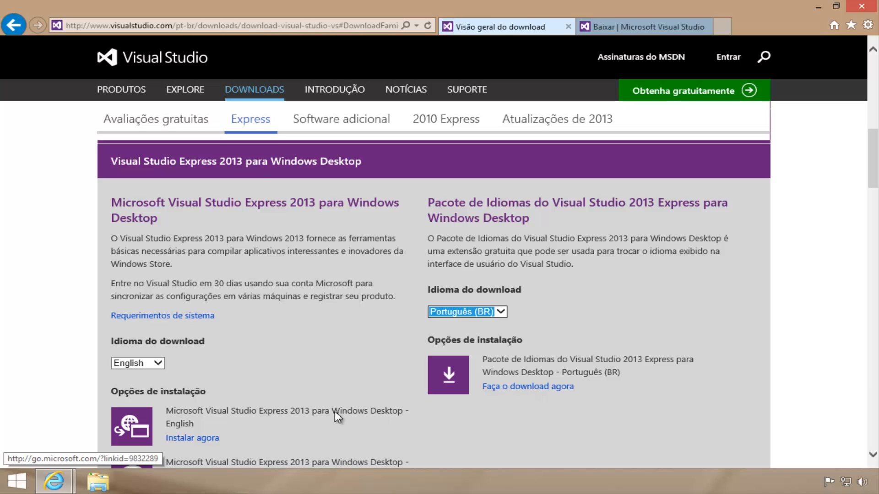
Launch the wdexpress_langpack installer from the Downloads folder in File Explorer
{"action": "left_click", "coordinate": [105, 484]}
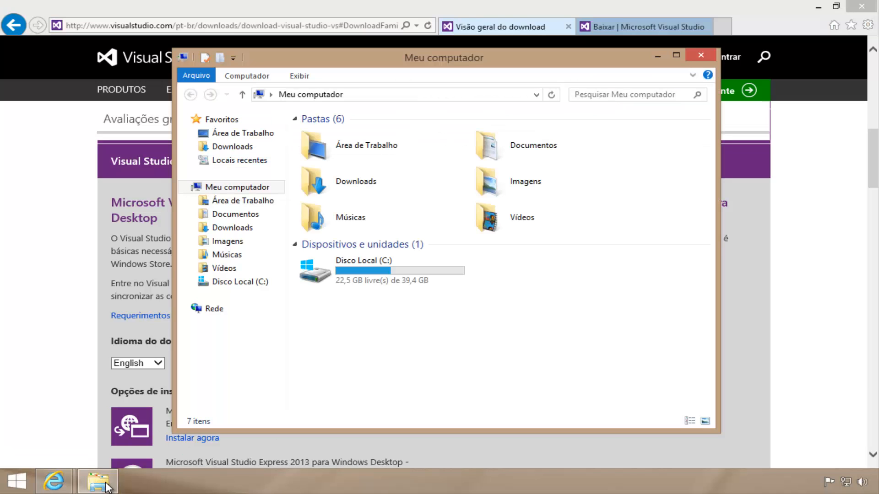
{"action": "left_click", "coordinate": [255, 147]}
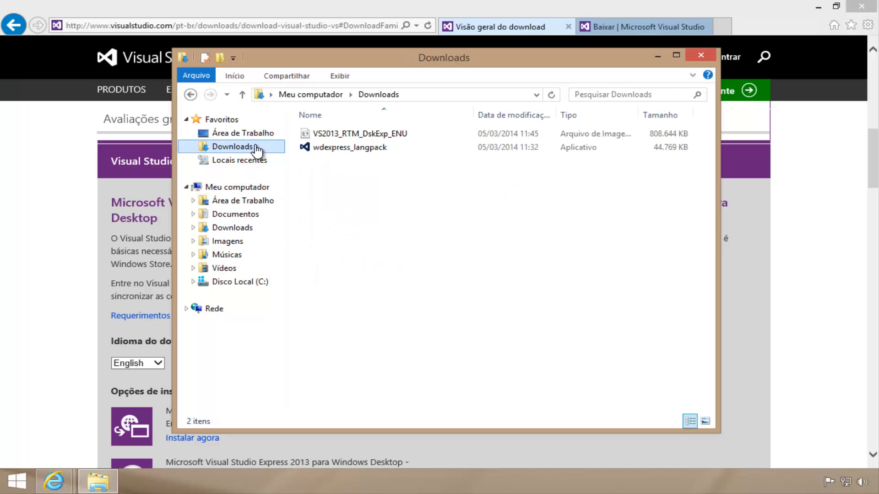
{"action": "left_click", "coordinate": [344, 151]}
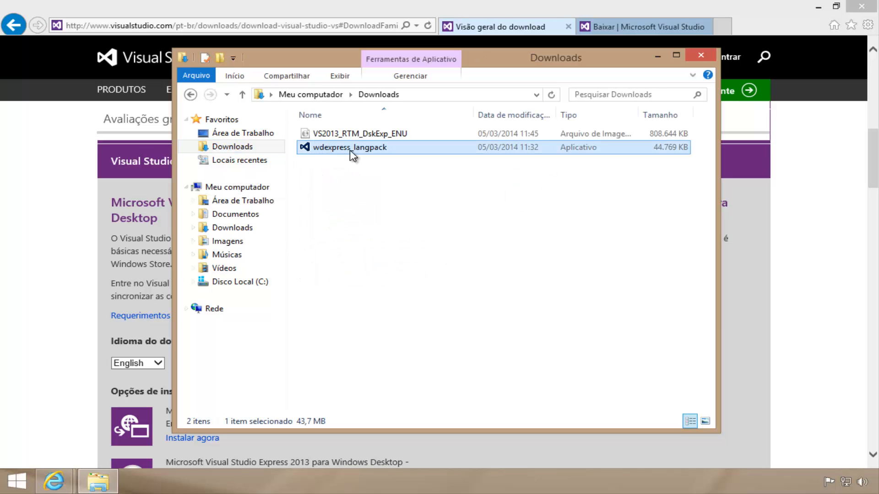
{"action": "double_click", "coordinate": [351, 149]}
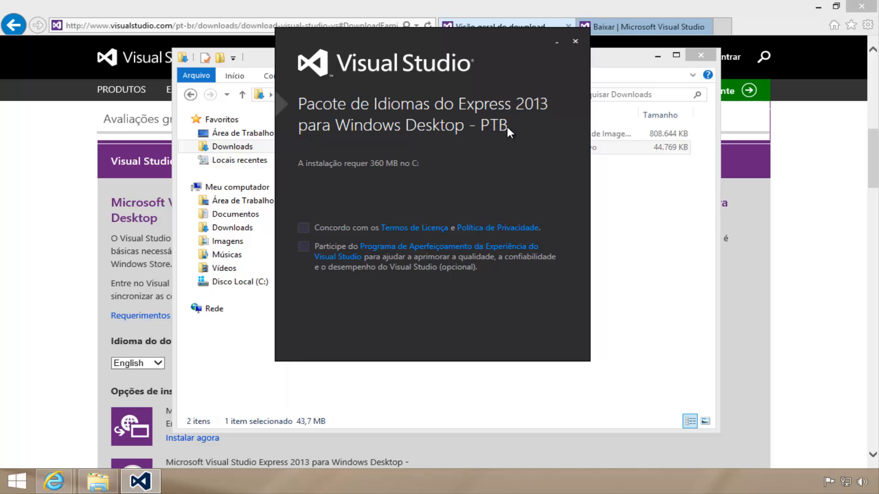
Accept the licence terms, install the PTB language pack with administrator permission, and close the installer
{"action": "left_click", "coordinate": [303, 226]}
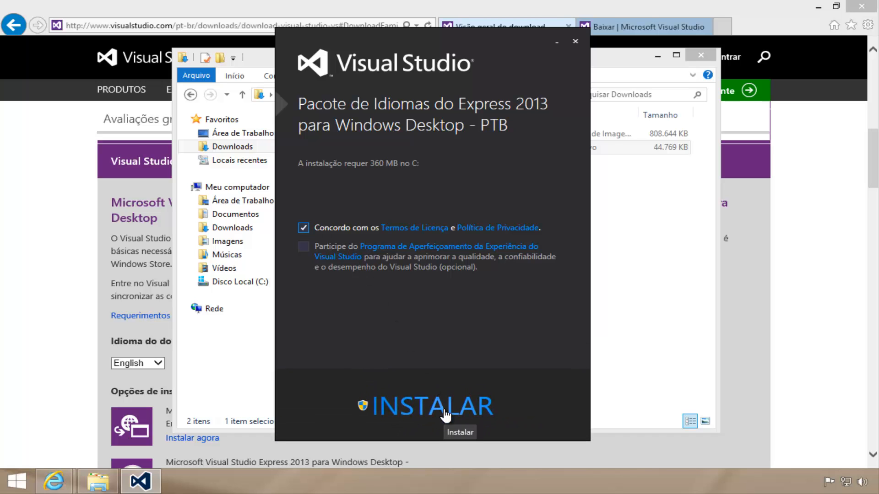
{"action": "left_click", "coordinate": [445, 412]}
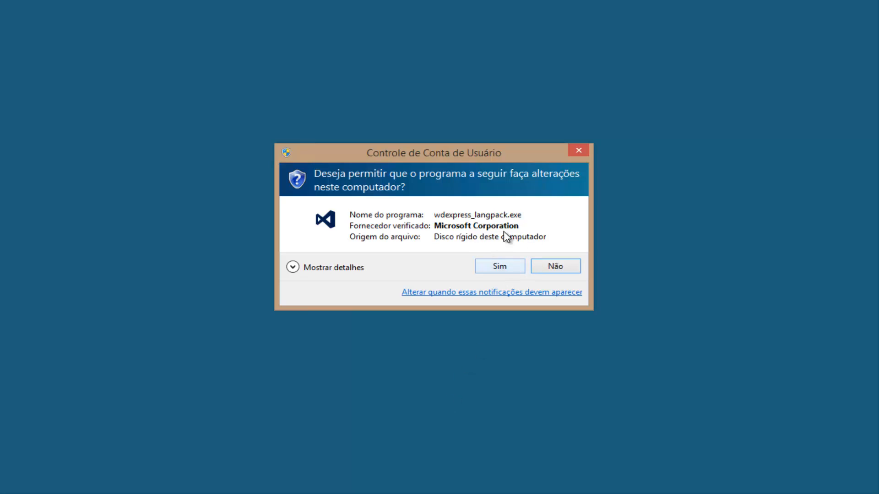
{"action": "left_click", "coordinate": [502, 267]}
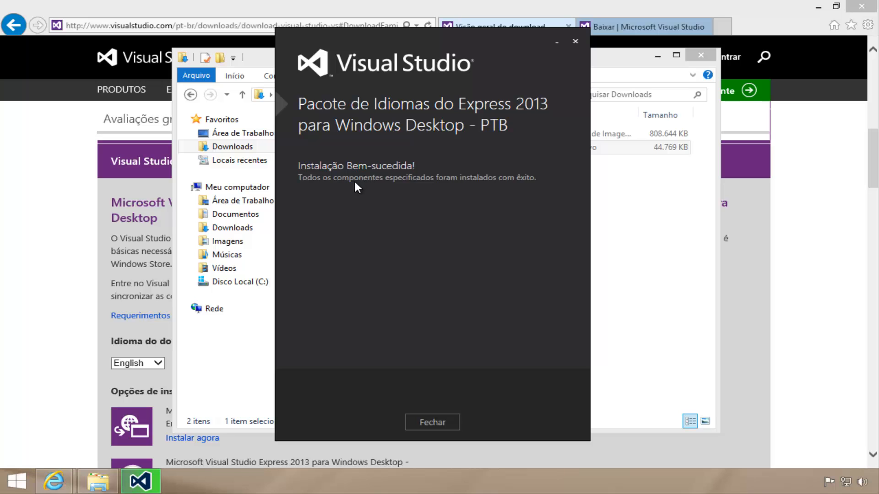
{"action": "left_click", "coordinate": [446, 427]}
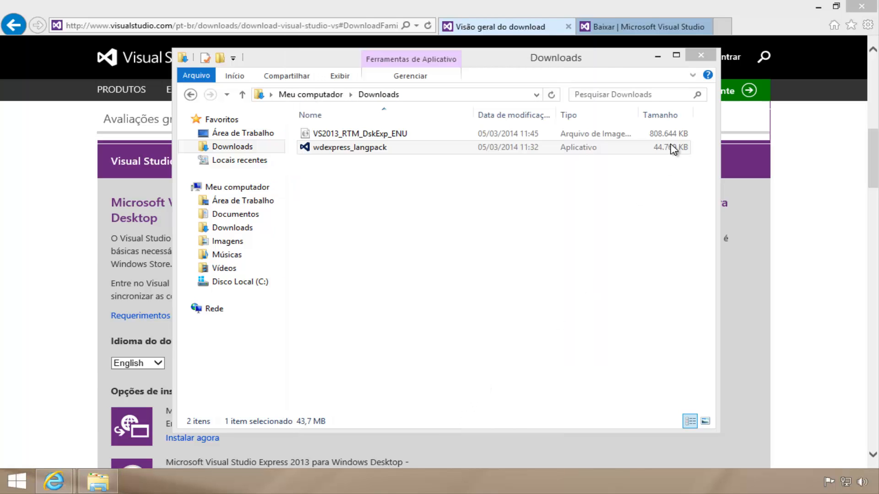
Close the Downloads folder window and close Internet Explorer with all its tabs
{"action": "left_click", "coordinate": [702, 55]}
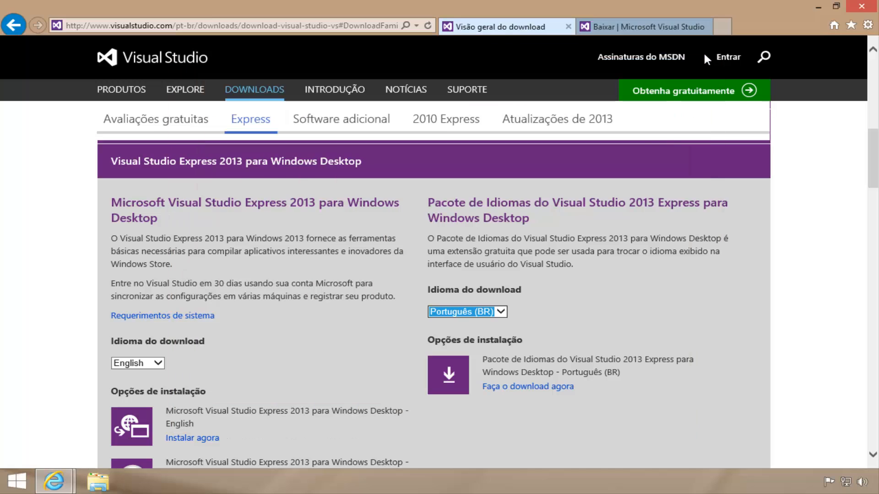
{"action": "left_click", "coordinate": [852, 8]}
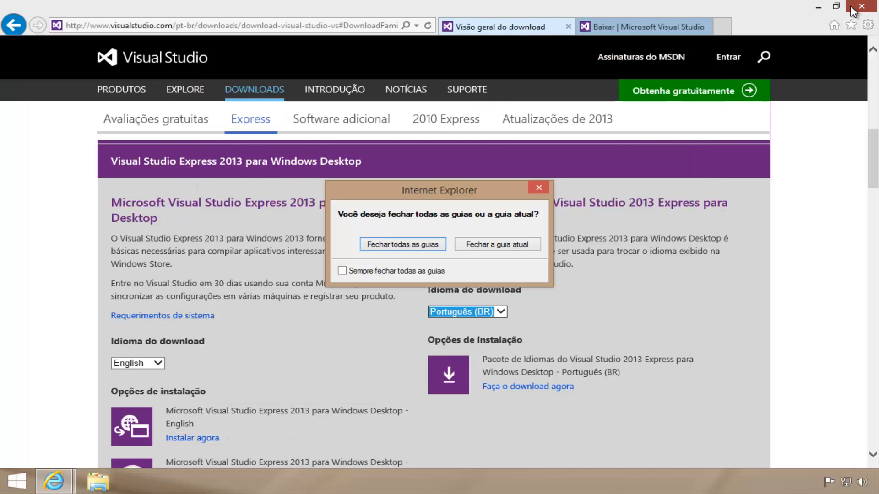
{"action": "left_click", "coordinate": [374, 242]}
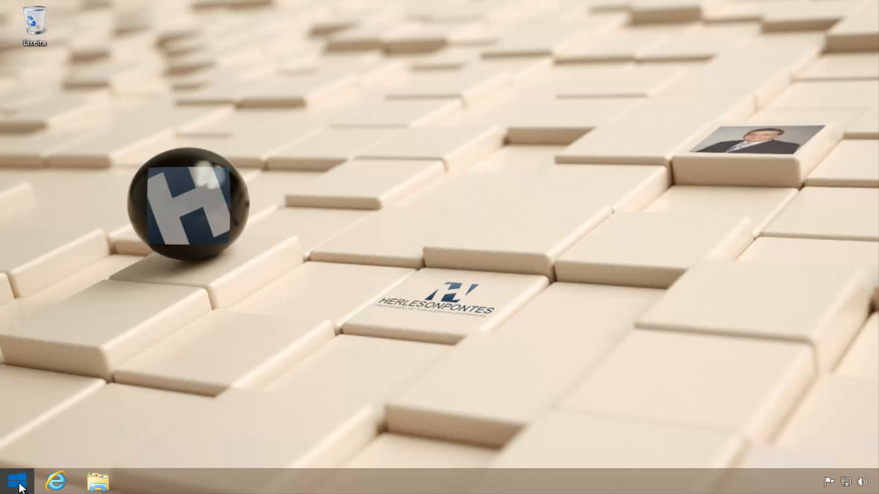
Resize the VS Express 2013 for Desktop tile on the Windows Start screen to Médio
{"action": "left_click", "coordinate": [19, 486]}
{"action": "right_click", "coordinate": [660, 131]}
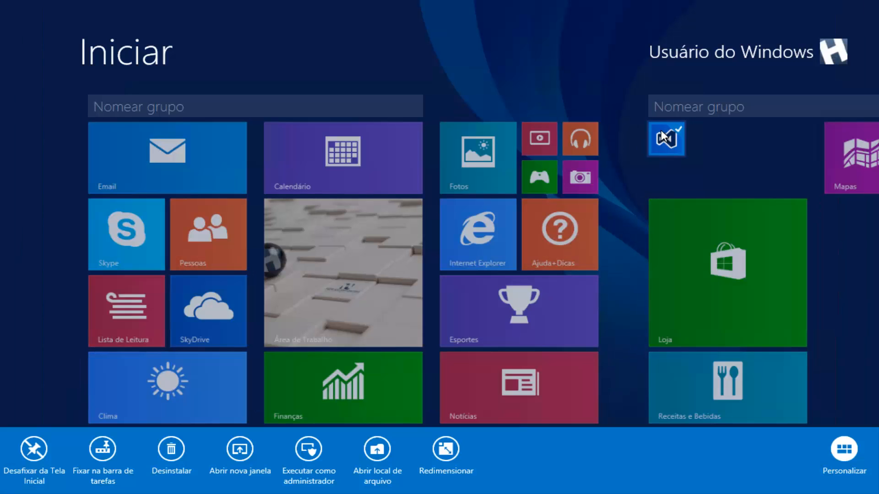
{"action": "left_click", "coordinate": [432, 447]}
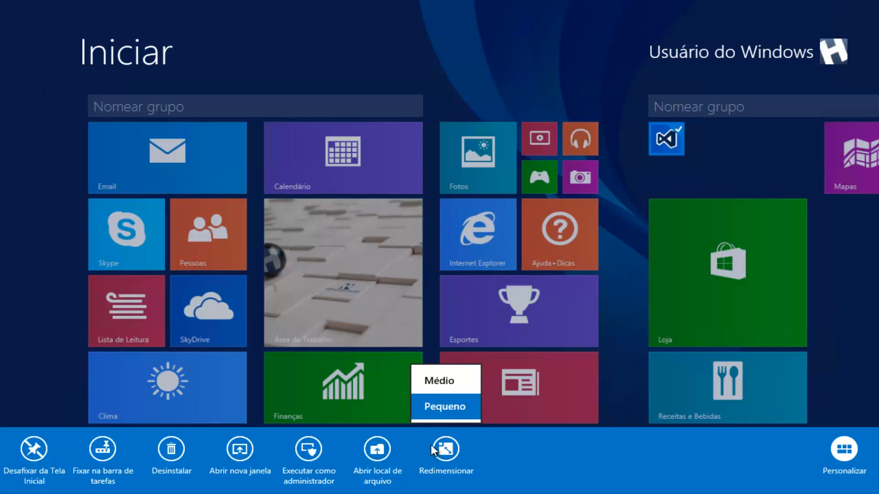
{"action": "left_click", "coordinate": [439, 384]}
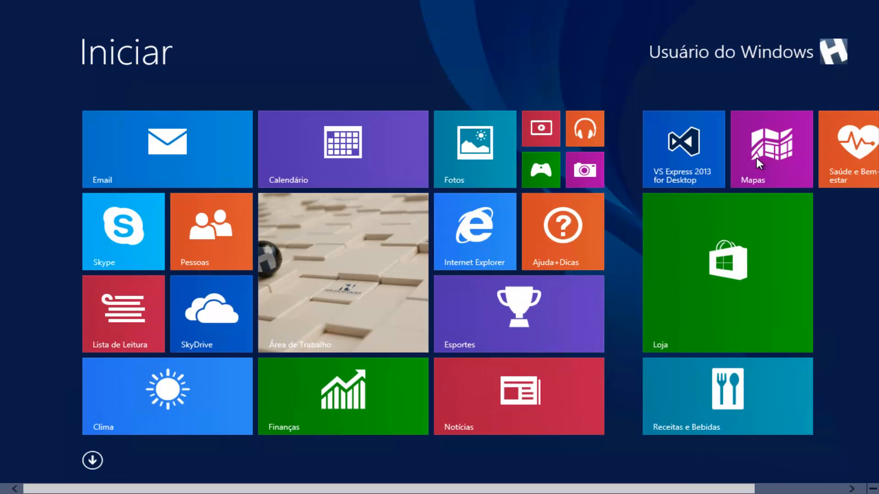
Launch VS Express 2013 for Desktop and set its International Settings language to Português, accepting the restart notice
{"action": "left_click", "coordinate": [679, 148]}
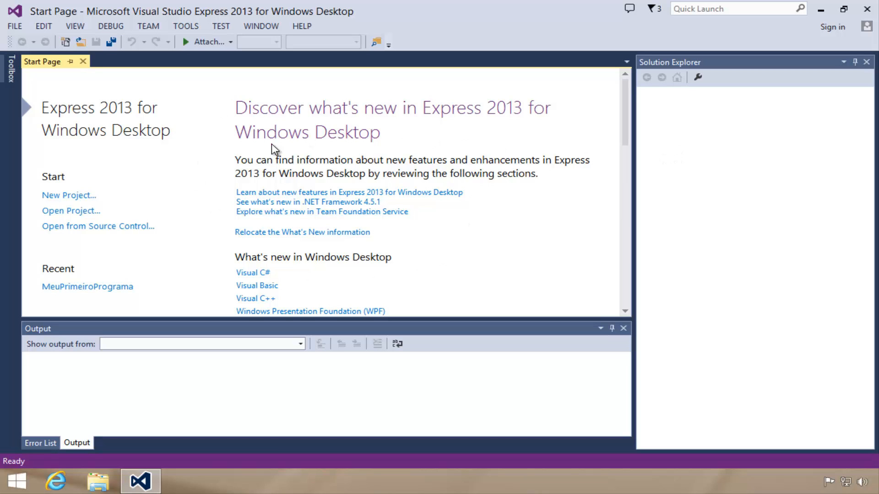
{"action": "left_click", "coordinate": [186, 29]}
{"action": "left_click", "coordinate": [193, 227]}
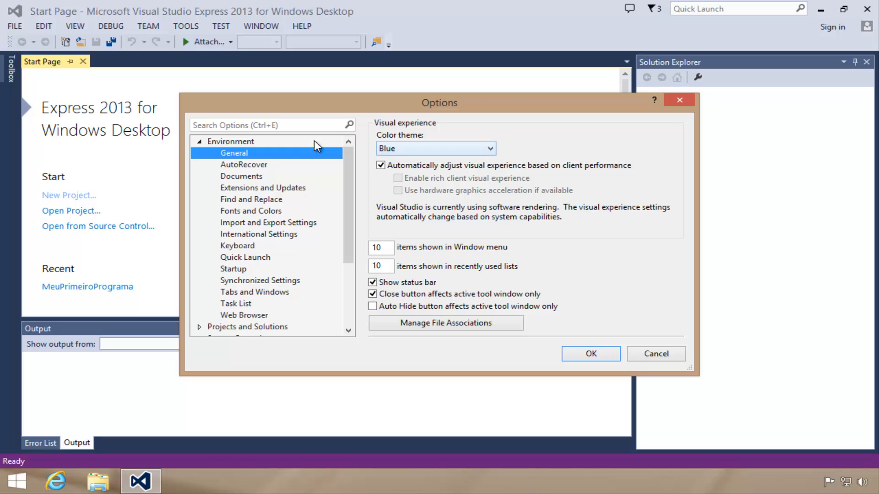
{"action": "left_click", "coordinate": [271, 235]}
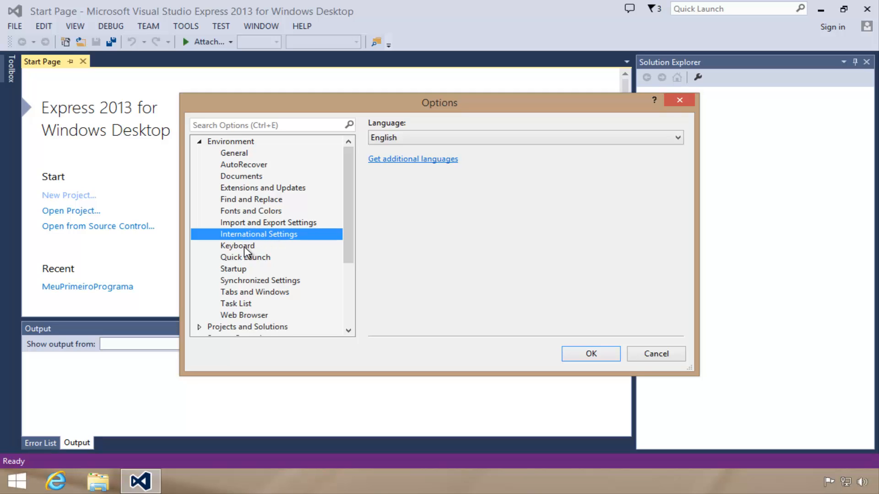
{"action": "left_click", "coordinate": [446, 137]}
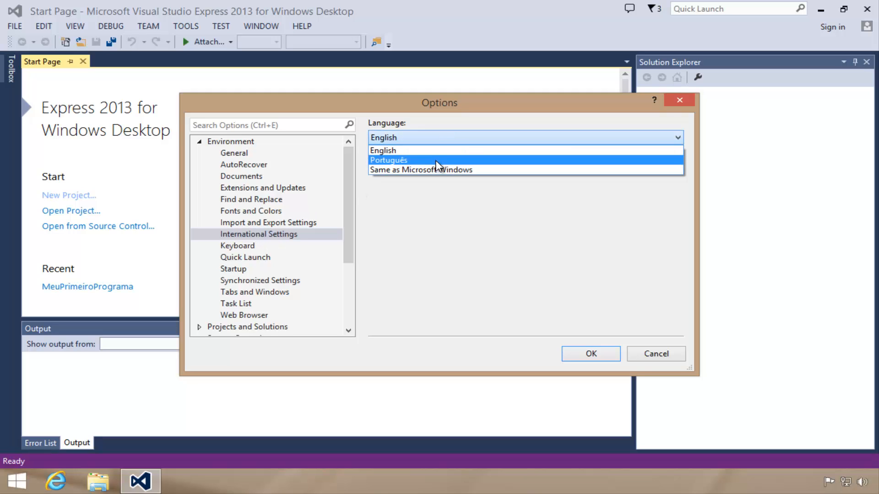
{"action": "left_click", "coordinate": [435, 159]}
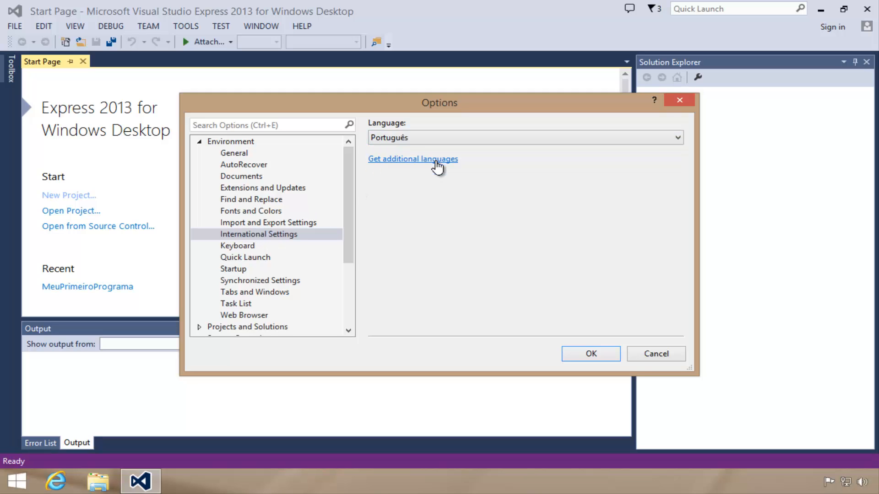
{"action": "left_click", "coordinate": [591, 355]}
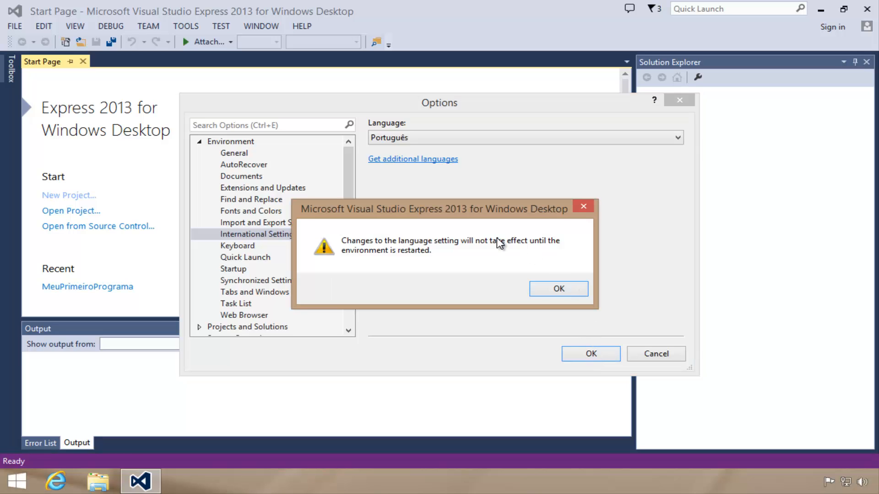
{"action": "left_click", "coordinate": [556, 290]}
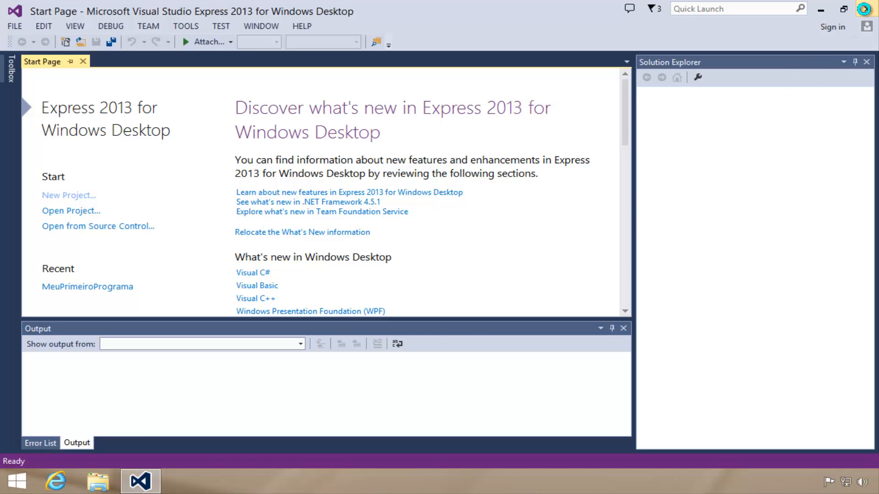
Restart Visual Studio Express 2013 from the Windows Start screen to apply the language change
{"action": "left_click", "coordinate": [864, 9]}
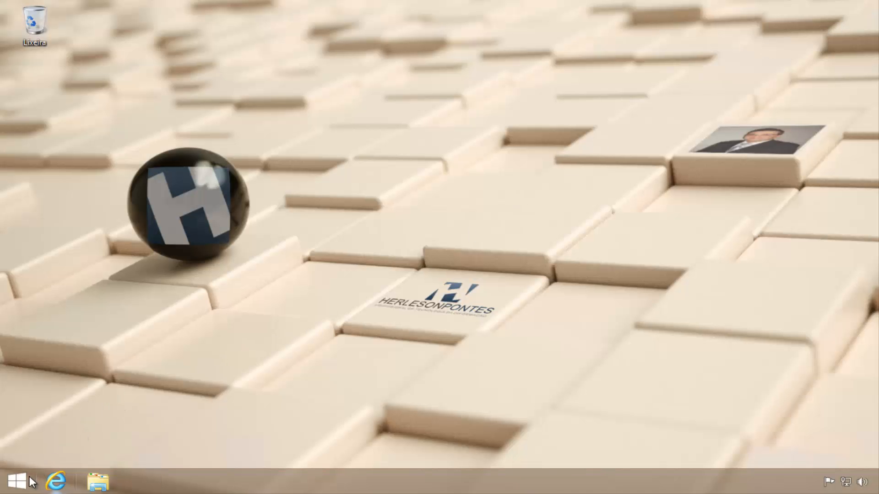
{"action": "left_click", "coordinate": [17, 481]}
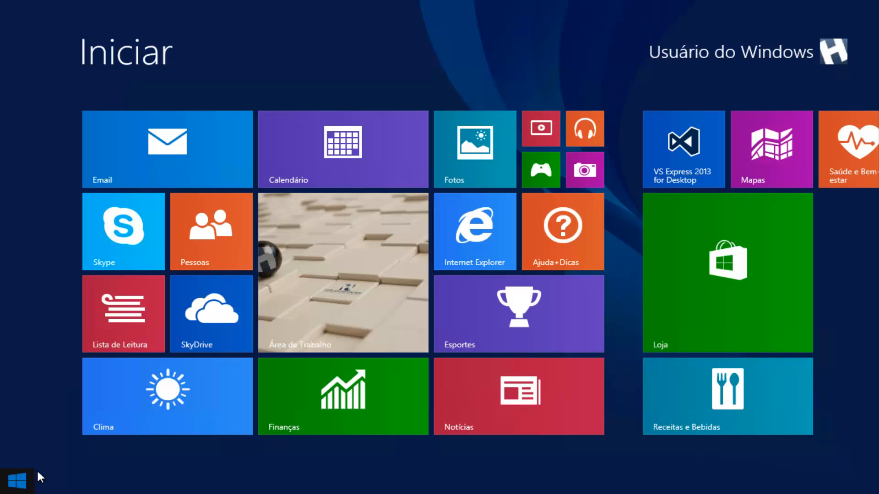
{"action": "left_click", "coordinate": [680, 166]}
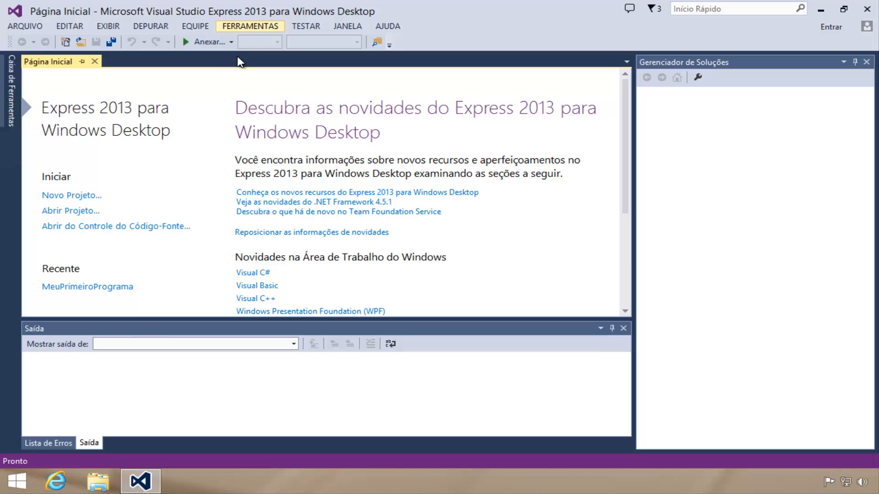
Open the recent project MeuPrimeiroPrograma and view the commands available for the project in the Gerenciador de Soluções
{"action": "left_click", "coordinate": [127, 286]}
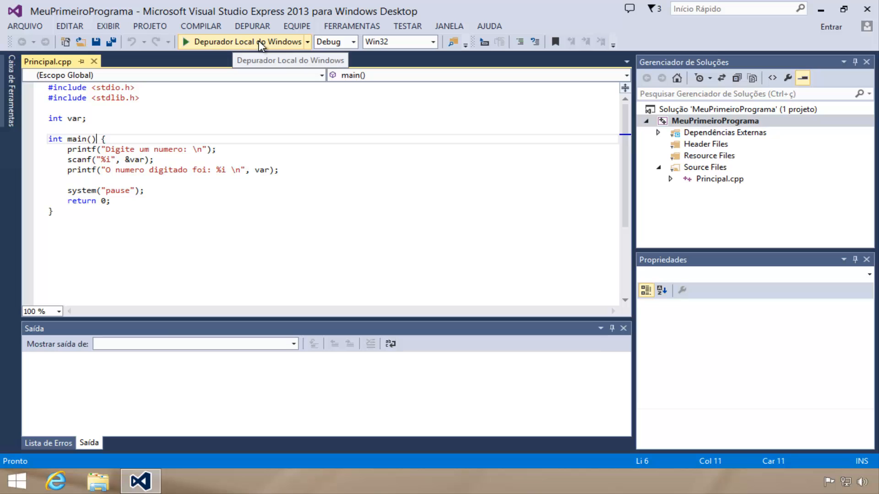
{"action": "right_click", "coordinate": [715, 122]}
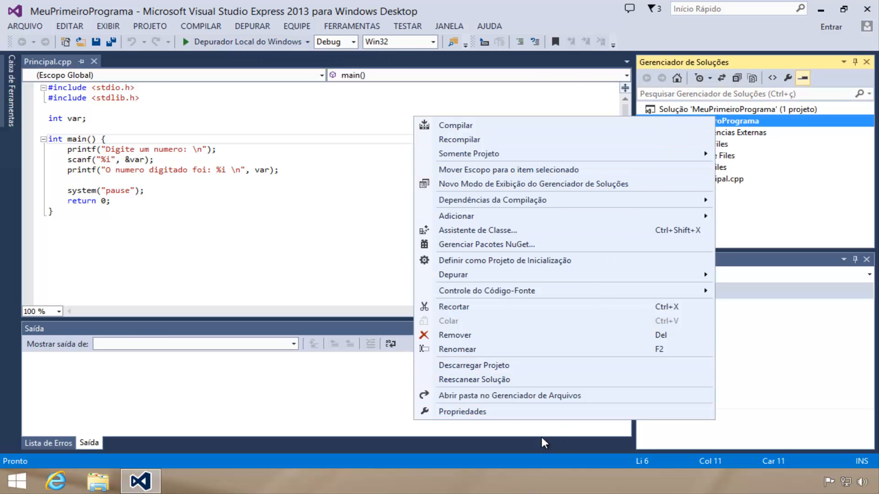
{"action": "left_click", "coordinate": [174, 120]}
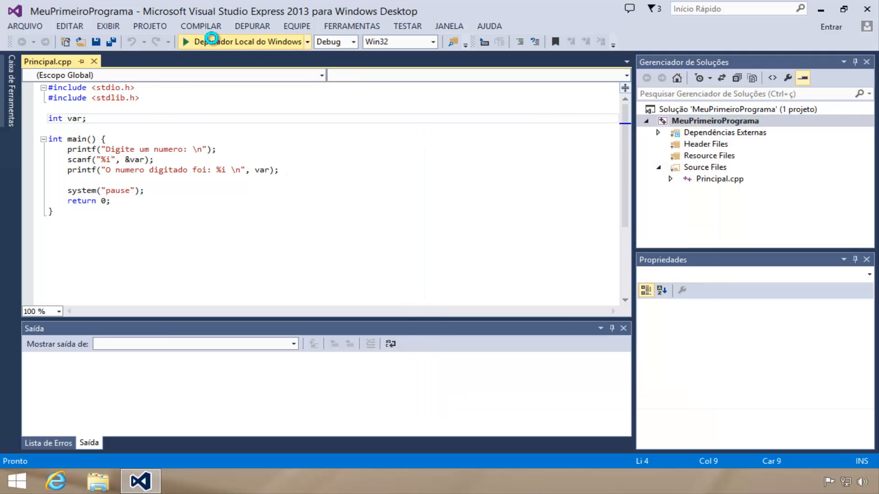
Build and run the program with the Depurador Local do Windows, enter 50 as the number, end the run, and close Visual Studio
{"action": "left_click", "coordinate": [203, 42]}
{"action": "left_click", "coordinate": [375, 303]}
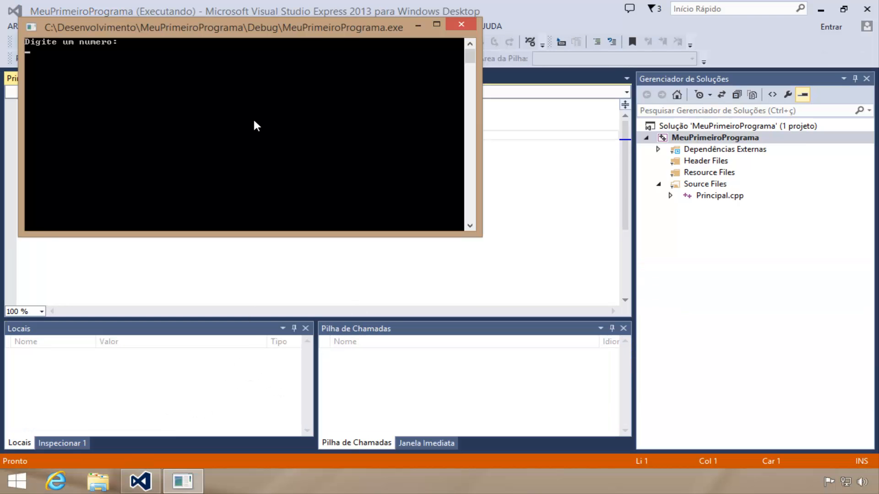
{"action": "type", "text": "0"}
{"action": "key", "text": "Return"}
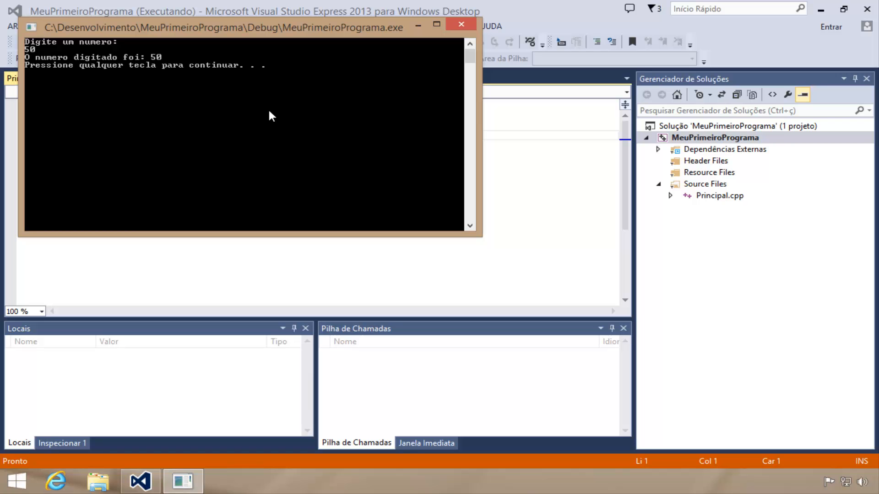
{"action": "key", "text": "Return"}
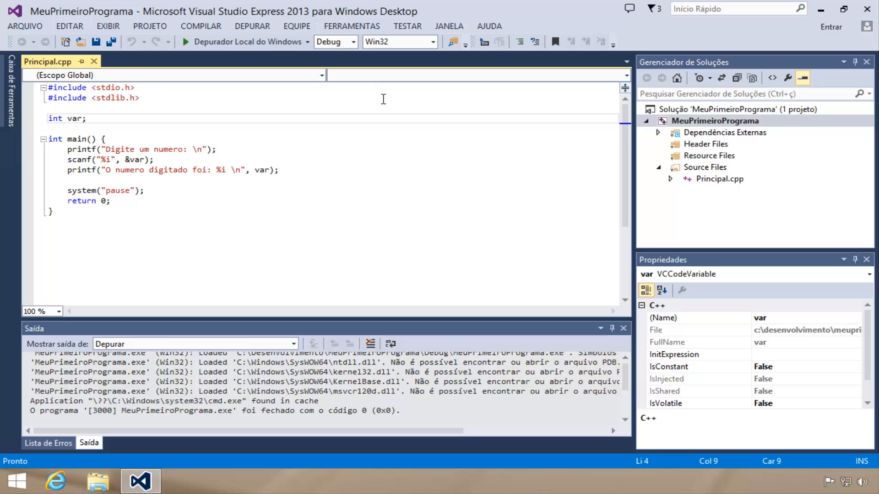
{"action": "left_click", "coordinate": [867, 11]}
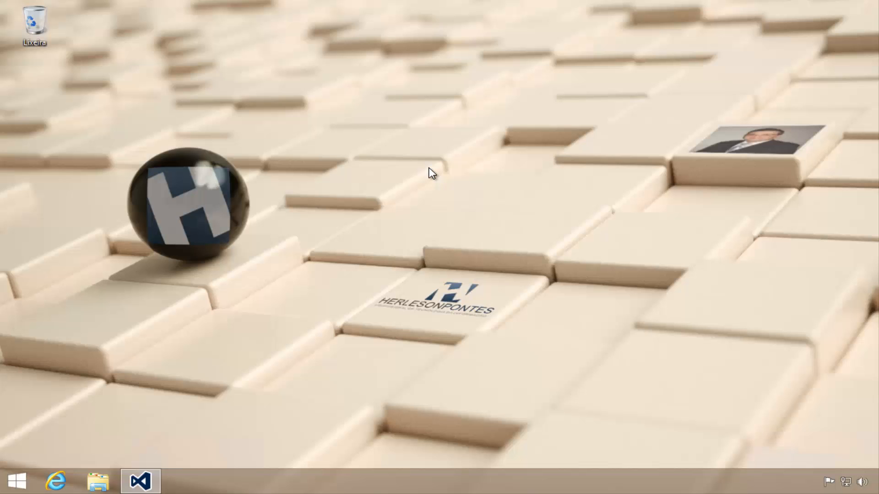